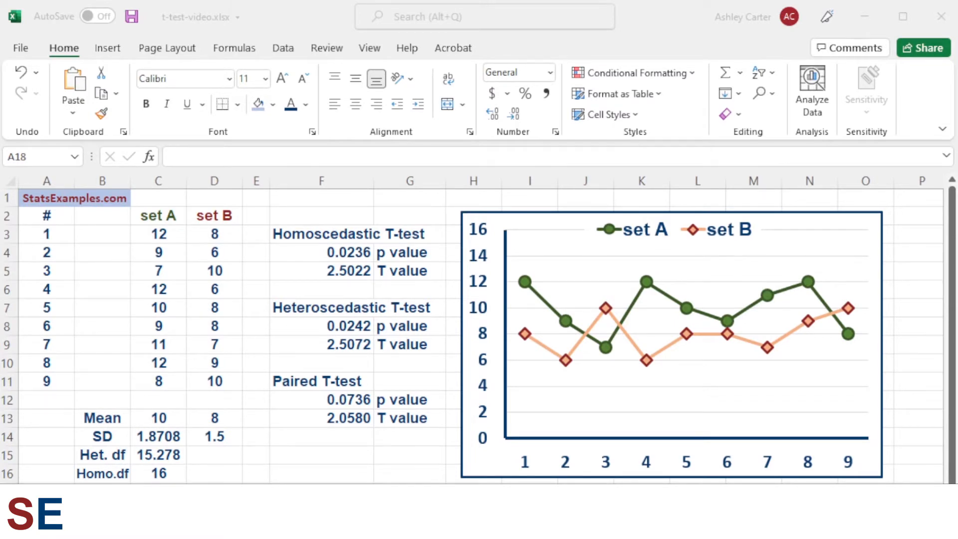
- Select the set A and set B headers and data columns to examine the two samples being compared
{"action": "left_click", "coordinate": [159, 216]}
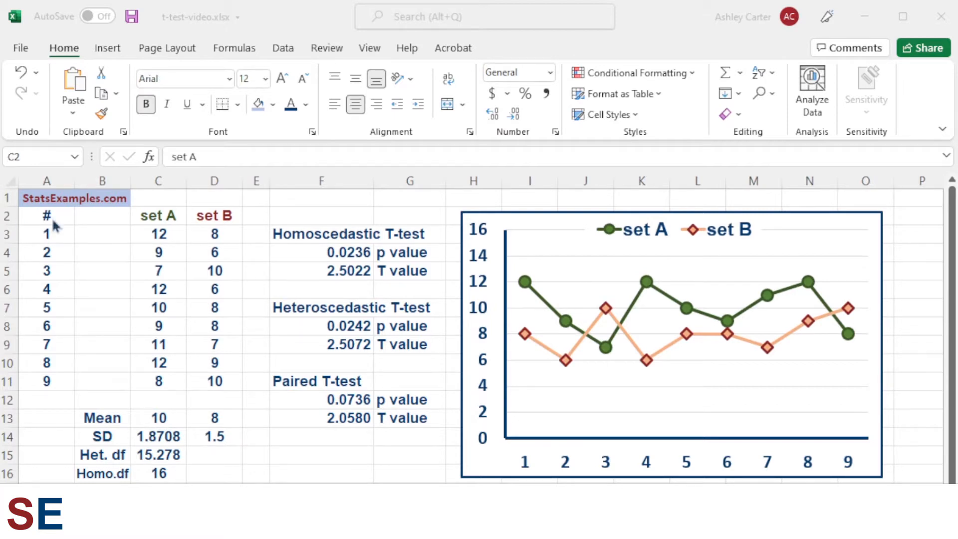
{"action": "left_click", "coordinate": [153, 215]}
{"action": "left_click", "coordinate": [165, 244]}
{"action": "left_click_drag", "start_coordinate": [164, 243], "coordinate": [159, 375]}
{"action": "left_click", "coordinate": [224, 219]}
{"action": "left_click_drag", "start_coordinate": [223, 233], "coordinate": [210, 382]}
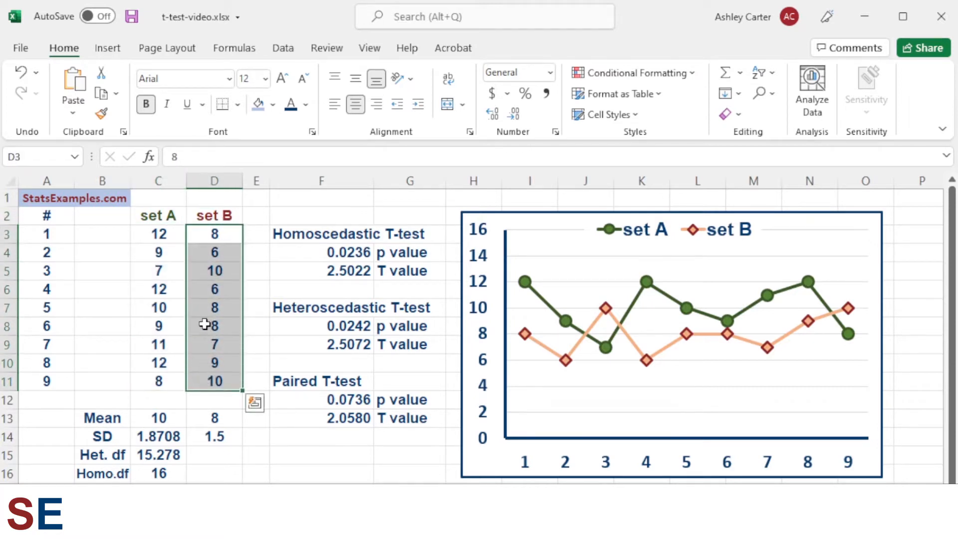
{"action": "left_click_drag", "start_coordinate": [167, 216], "coordinate": [153, 381]}
- Select each line series in the chart to examine which data it plots, then deselect the chart
{"action": "left_click", "coordinate": [526, 282]}
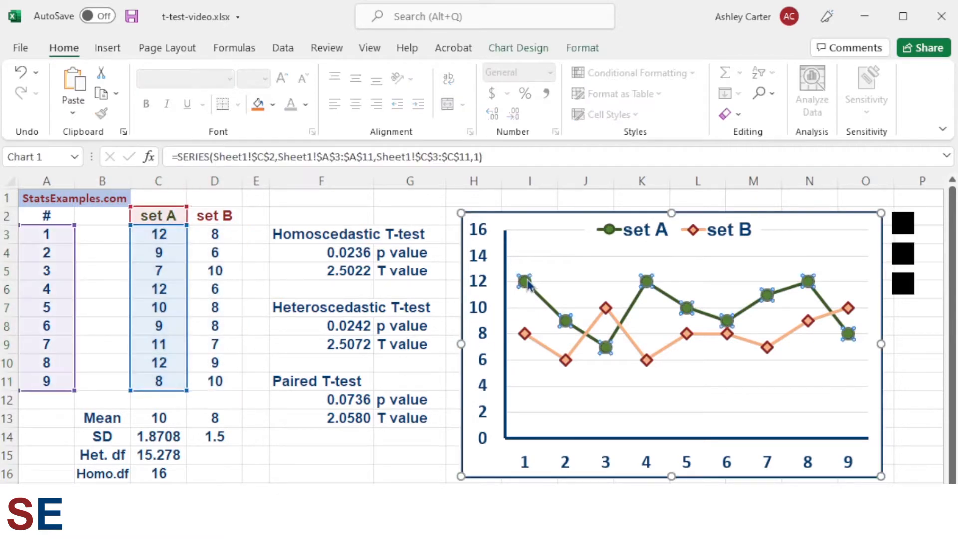
{"action": "left_click", "coordinate": [525, 335]}
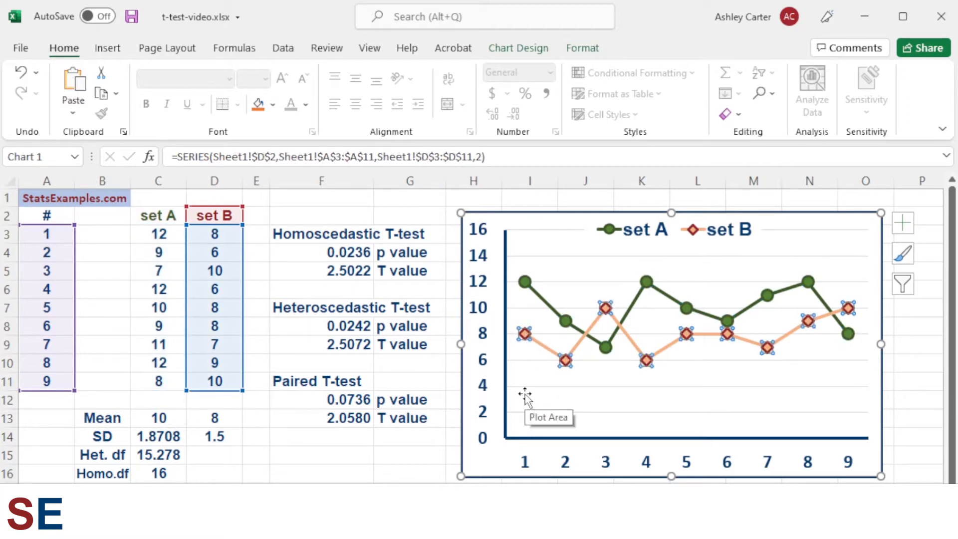
{"action": "left_click", "coordinate": [50, 510]}
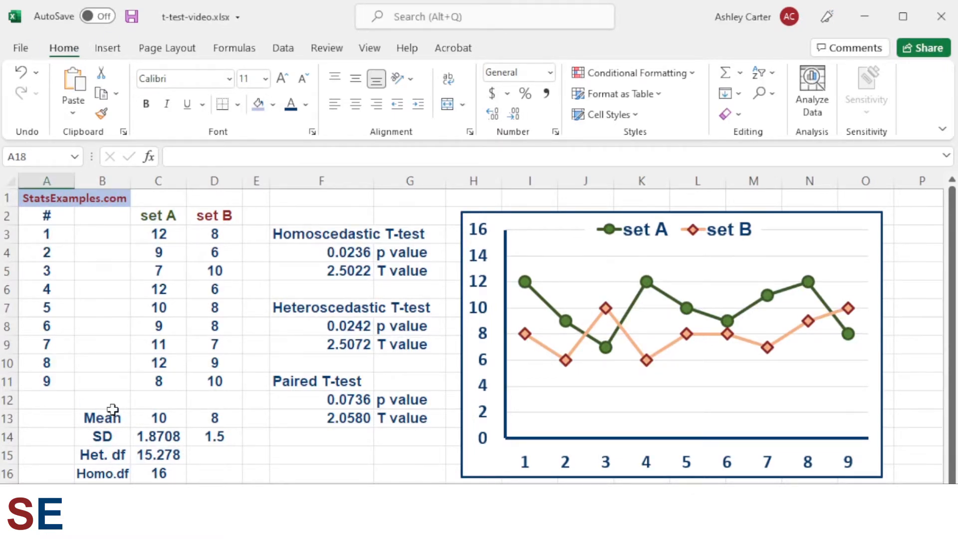
- Examine the AVERAGE formula behind set A's mean in C13, highlighting its function name and C3:C11 range
{"action": "left_click_drag", "start_coordinate": [113, 414], "coordinate": [201, 418]}
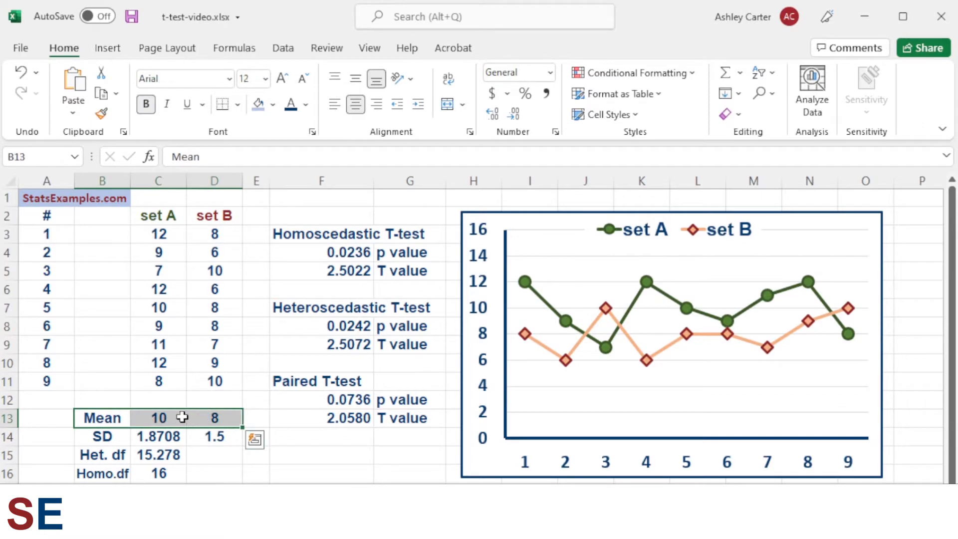
{"action": "left_click", "coordinate": [161, 417]}
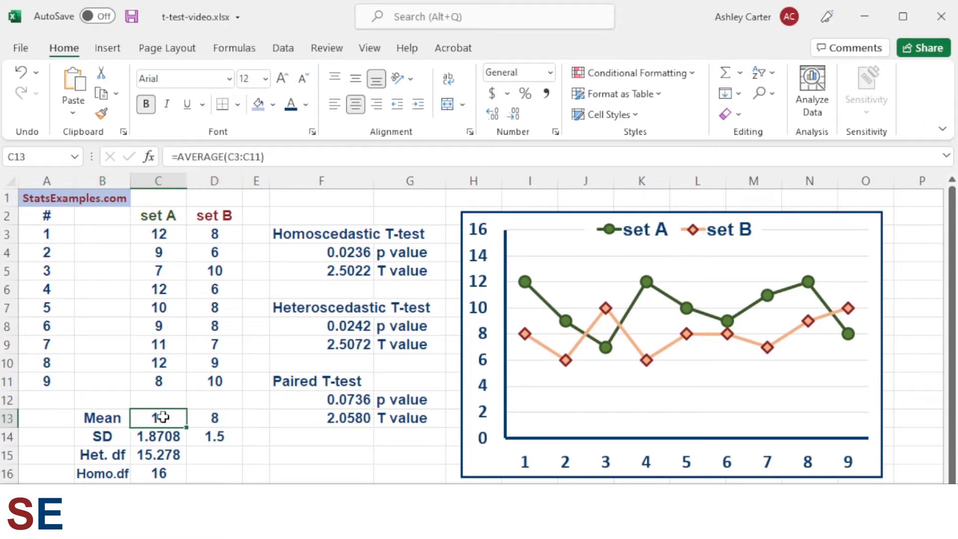
{"action": "left_click", "coordinate": [283, 156]}
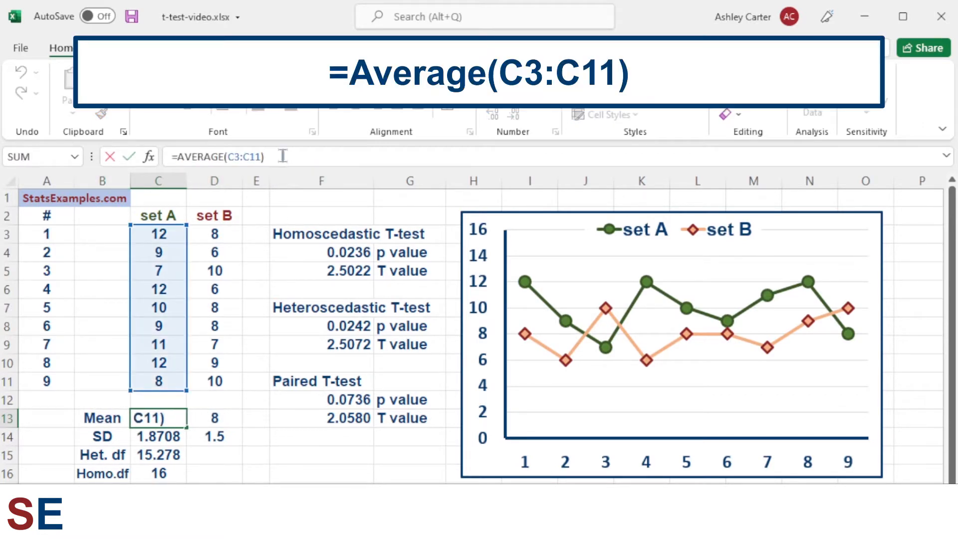
{"action": "left_click", "coordinate": [172, 156]}
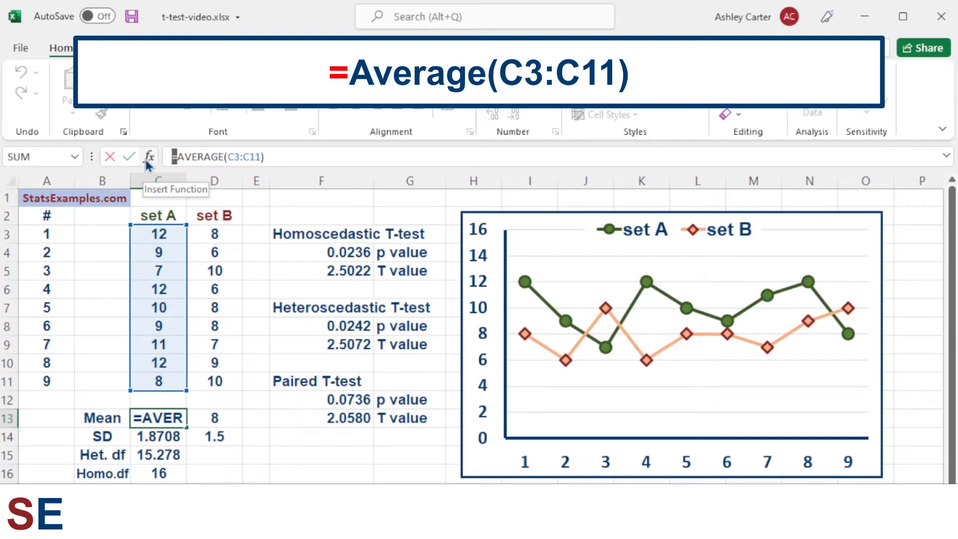
{"action": "left_click_drag", "start_coordinate": [225, 157], "coordinate": [177, 157]}
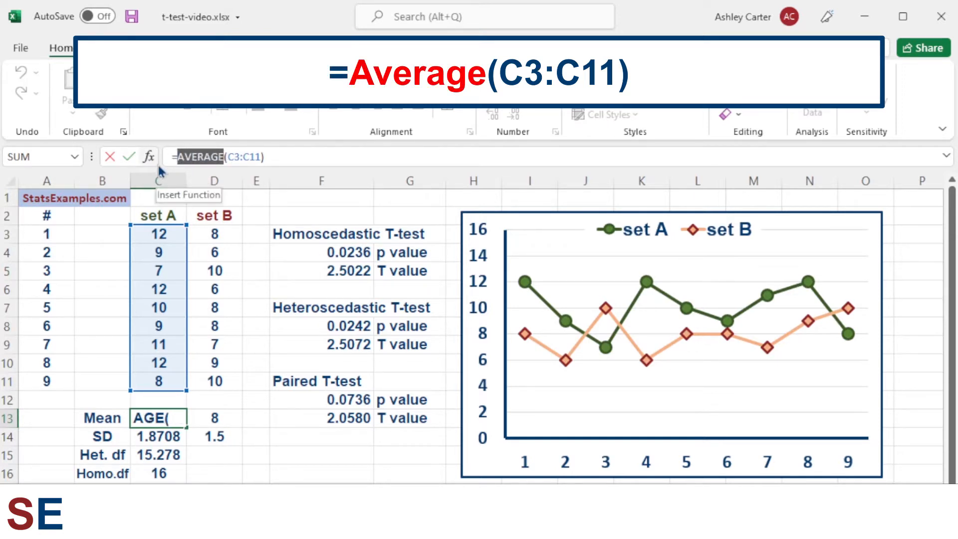
{"action": "left_click_drag", "start_coordinate": [228, 157], "coordinate": [263, 157]}
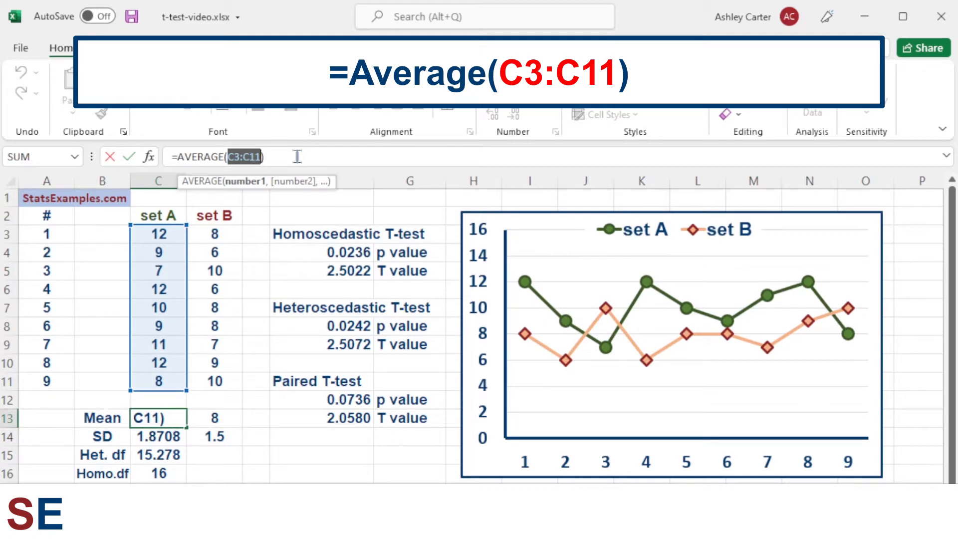
{"action": "key", "text": "Return"}
{"action": "left_click", "coordinate": [151, 418]}
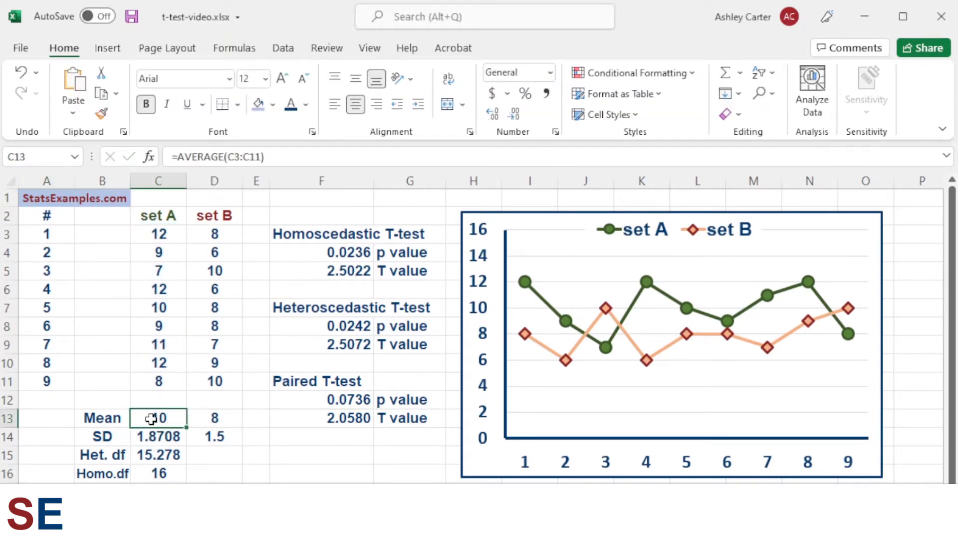
{"action": "left_click", "coordinate": [289, 157]}
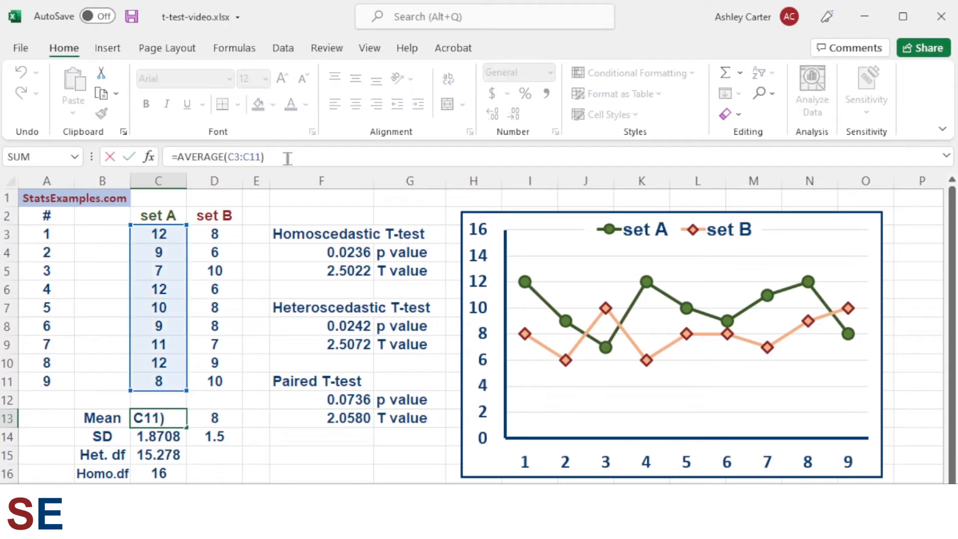
{"action": "key", "text": "Return"}
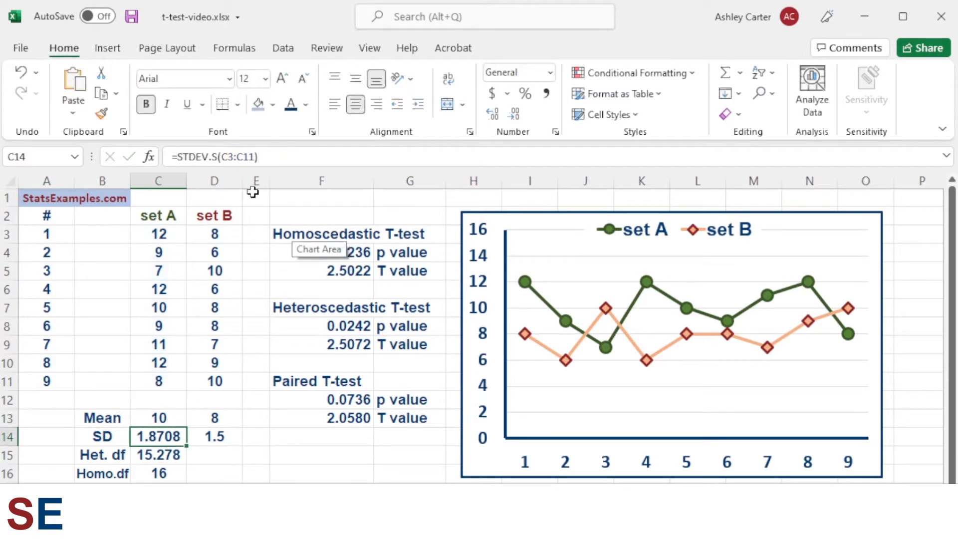
- Examine the AVERAGE formula behind set B's mean in D13
{"action": "left_click", "coordinate": [212, 417]}
{"action": "left_click", "coordinate": [288, 157]}
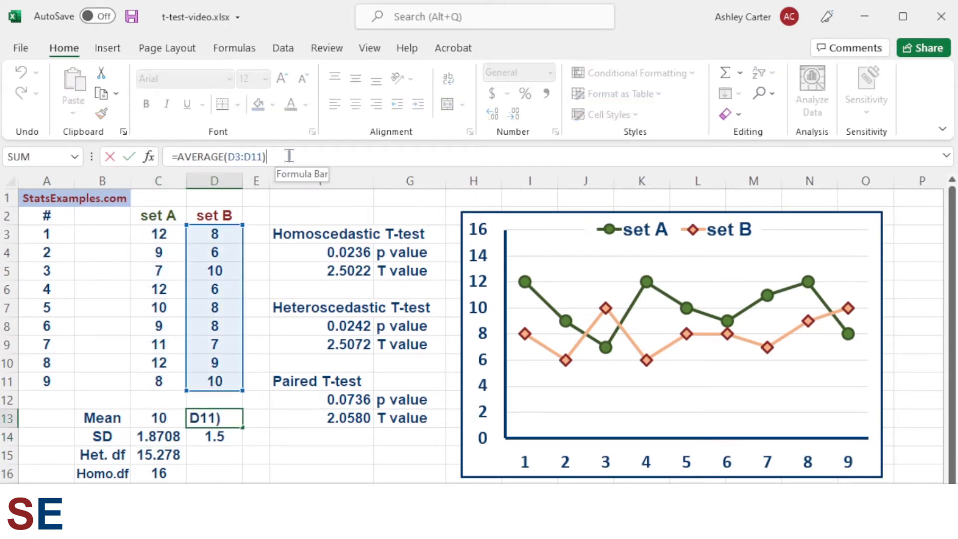
{"action": "key", "text": "Return"}
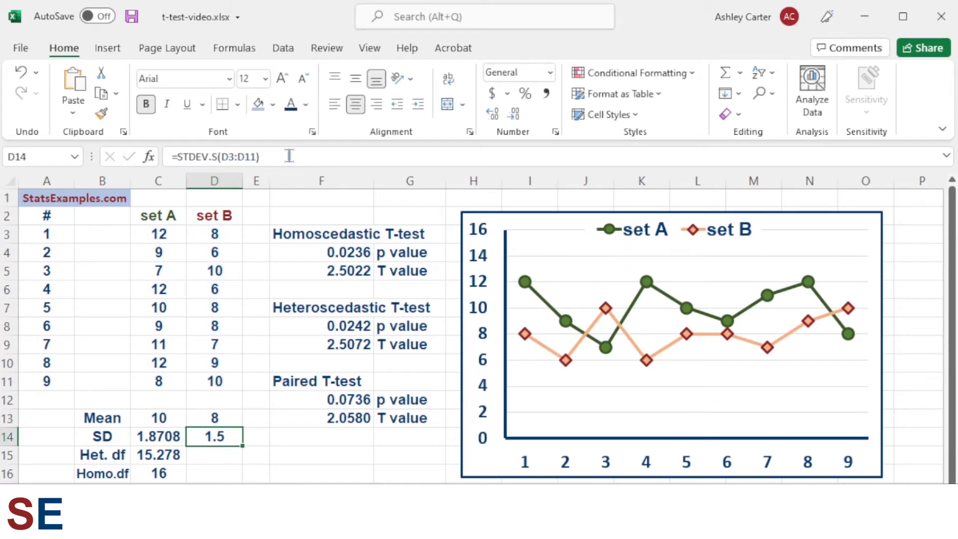
- Examine the STDEV.S formulas behind the standard deviations of set A and set B in row 14
{"action": "left_click_drag", "start_coordinate": [107, 436], "coordinate": [213, 436]}
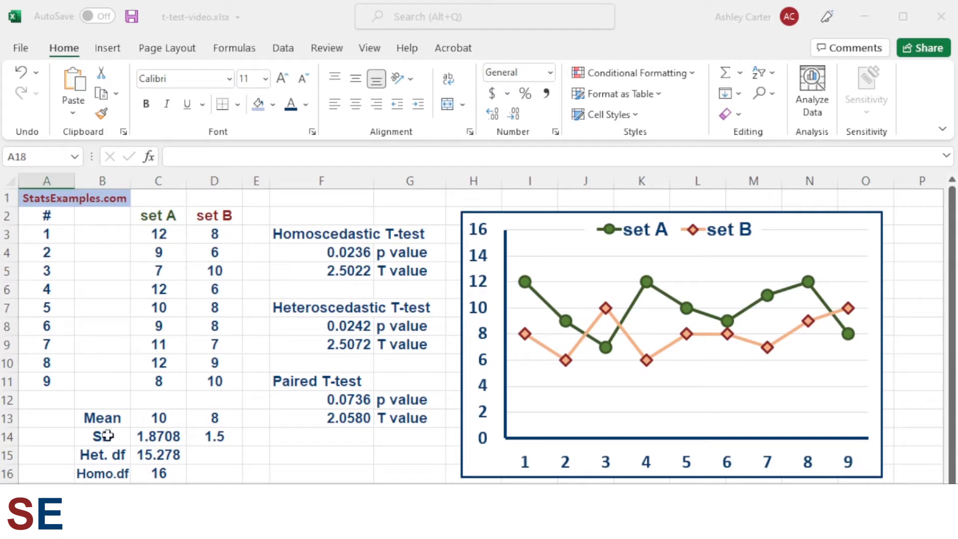
{"action": "left_click", "coordinate": [144, 436]}
{"action": "left_click", "coordinate": [267, 151]}
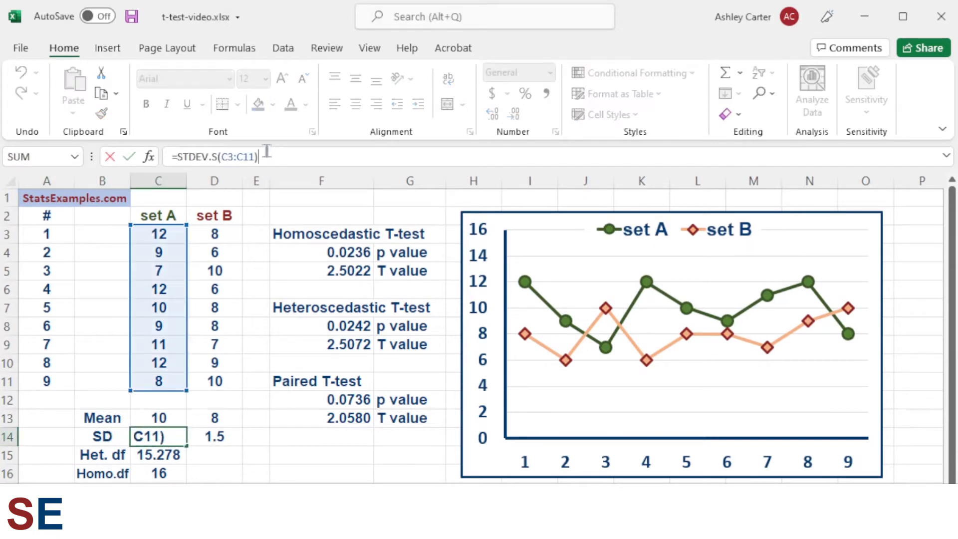
{"action": "left_click_drag", "start_coordinate": [178, 157], "coordinate": [256, 157]}
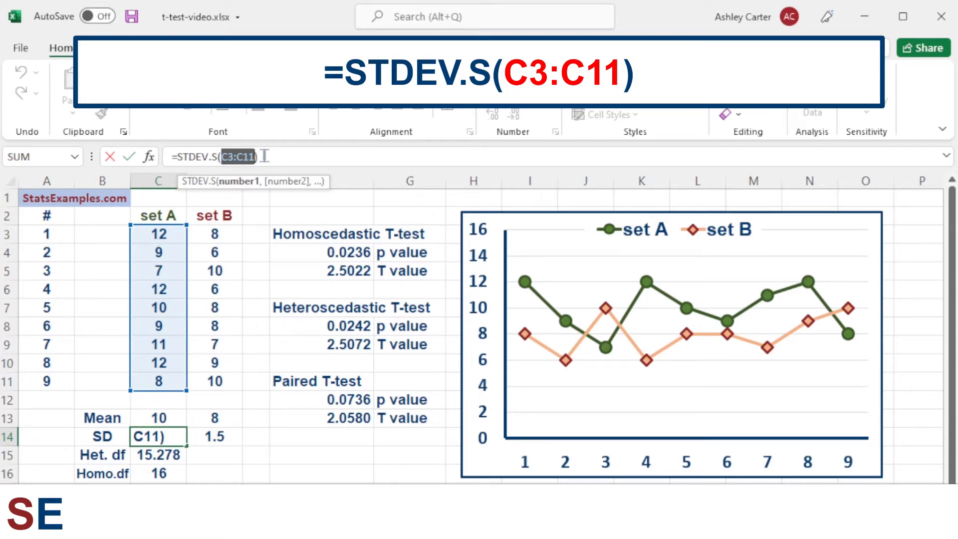
{"action": "left_click", "coordinate": [265, 157]}
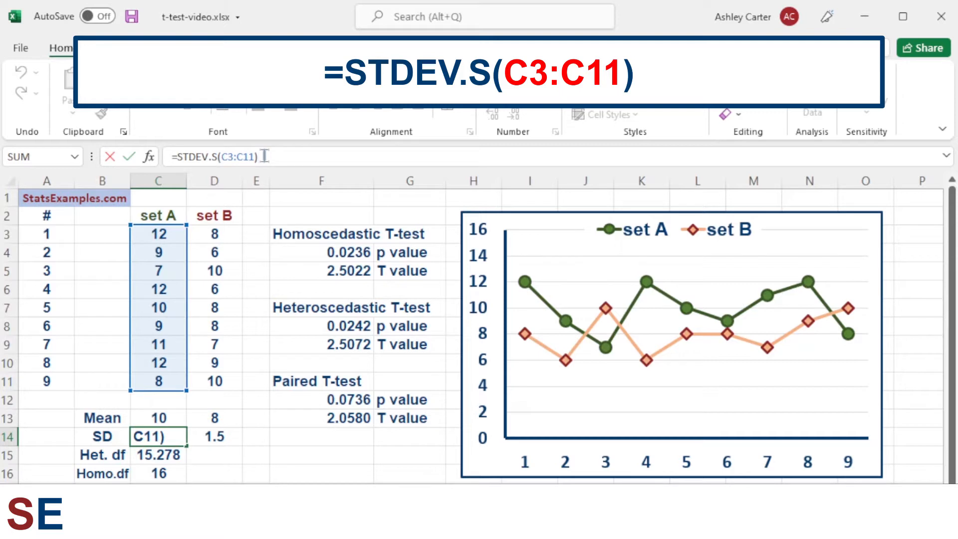
{"action": "key", "text": "Return"}
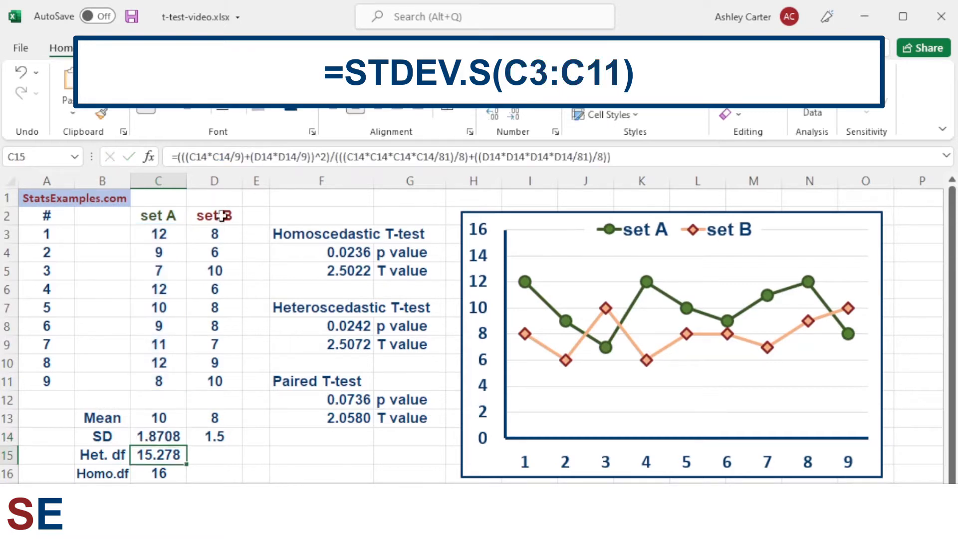
{"action": "left_click", "coordinate": [171, 436]}
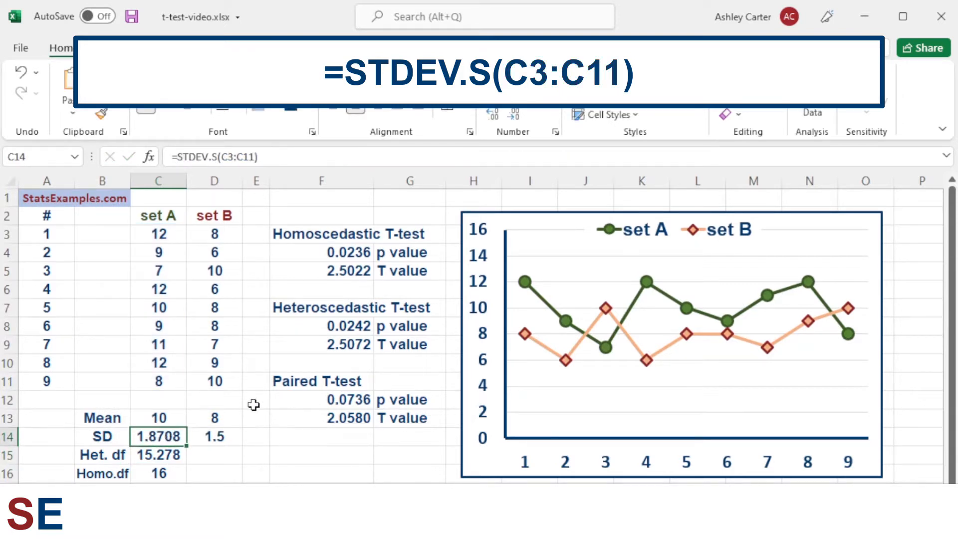
{"action": "left_click_drag", "start_coordinate": [224, 240], "coordinate": [223, 390]}
{"action": "left_click", "coordinate": [217, 435]}
{"action": "key", "text": "Return"}
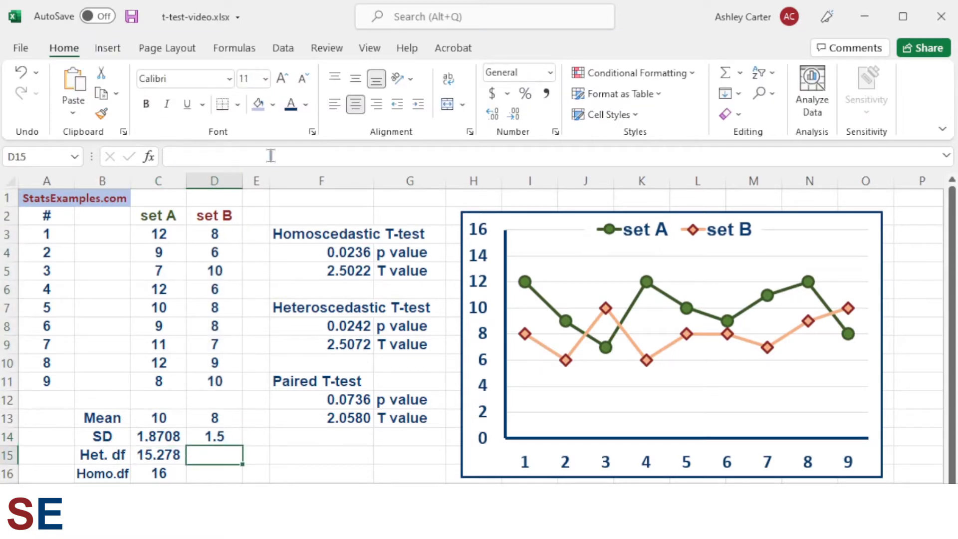
{"action": "left_click", "coordinate": [228, 437]}
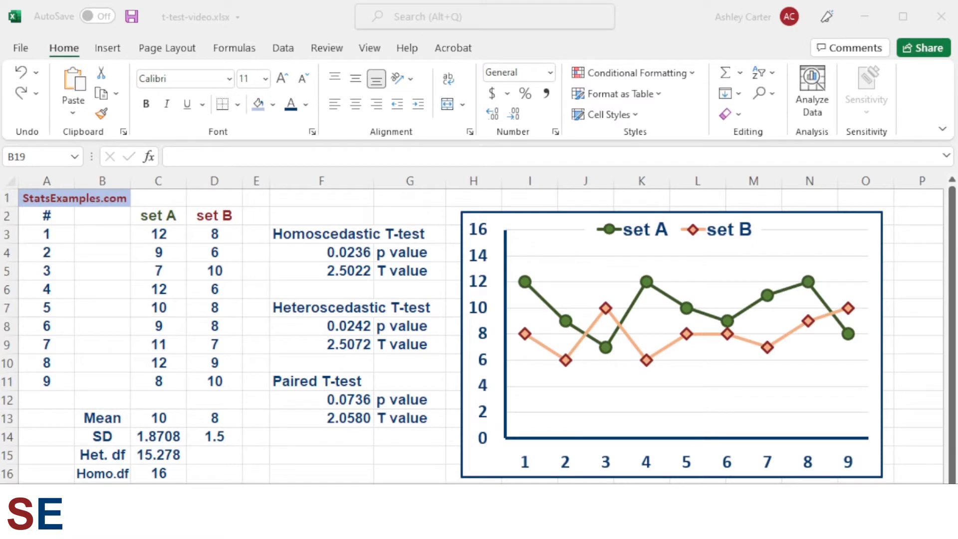
- Examine the heteroscedastic degrees-of-freedom formula in C15 that combines both standard deviations
{"action": "left_click", "coordinate": [165, 462]}
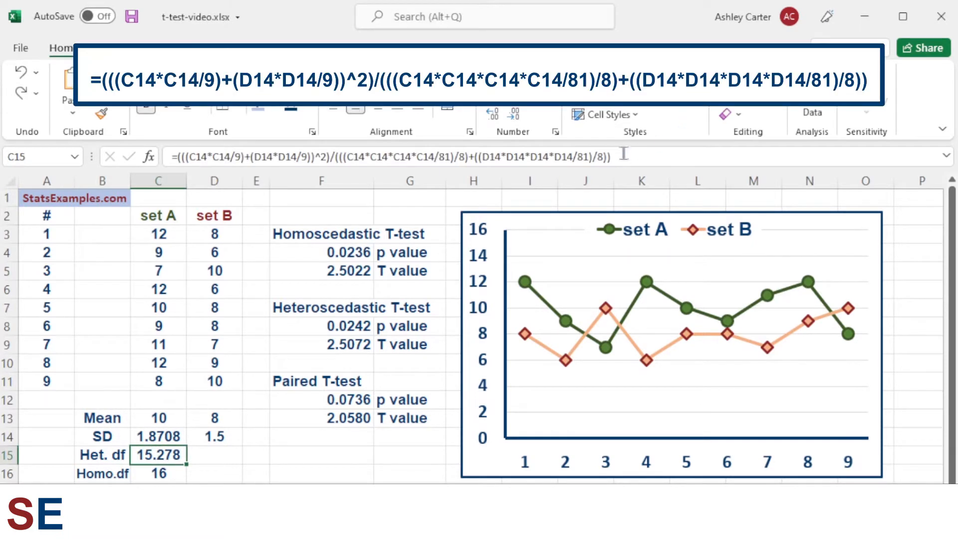
{"action": "left_click_drag", "start_coordinate": [622, 157], "coordinate": [165, 163]}
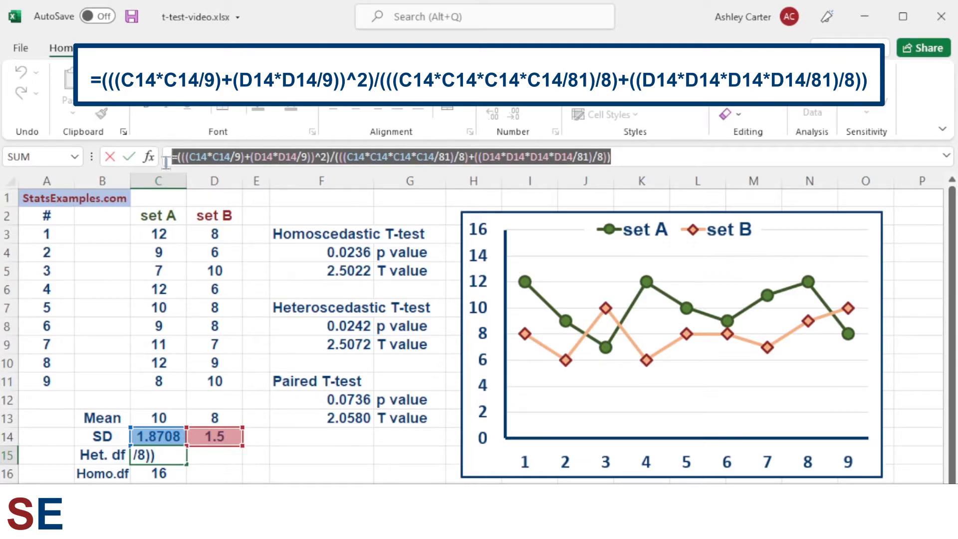
{"action": "left_click", "coordinate": [666, 156]}
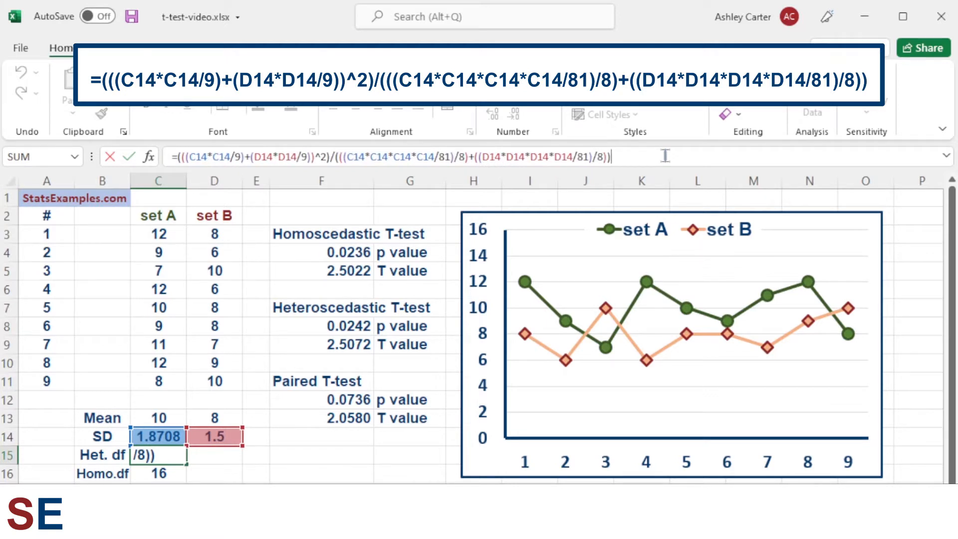
{"action": "key", "text": "Return"}
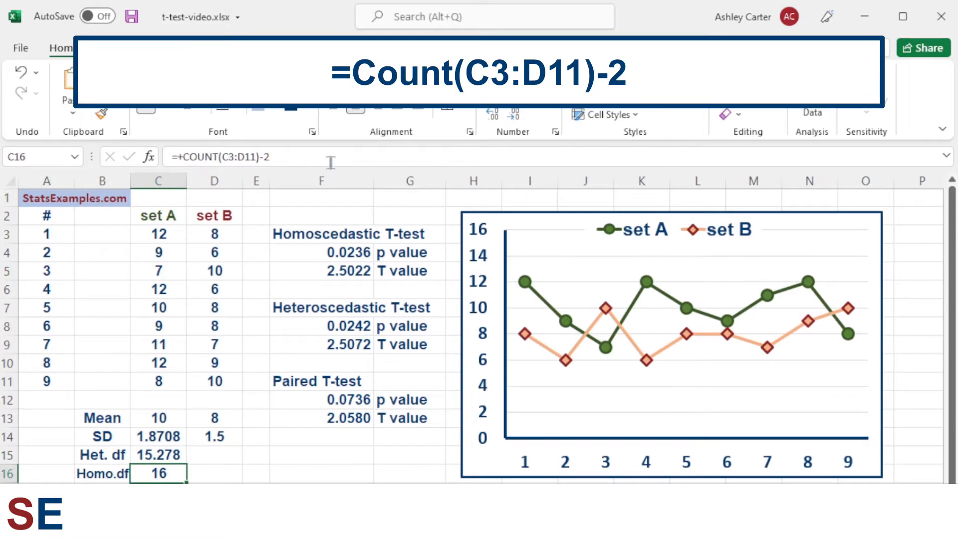
- Examine the COUNT(C3:D11)-2 formula for the homoscedastic degrees of freedom in C16, highlighting its parts
{"action": "left_click", "coordinate": [301, 161]}
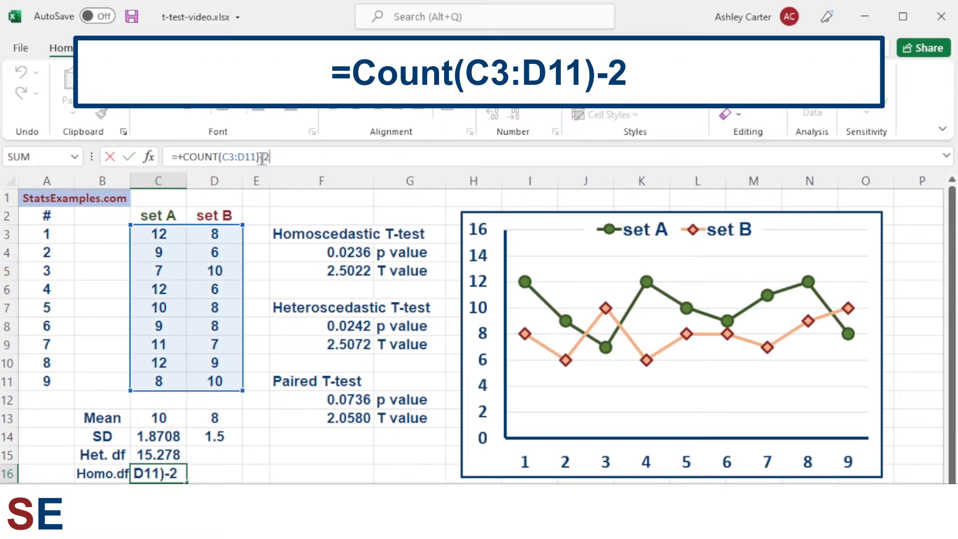
{"action": "left_click_drag", "start_coordinate": [261, 157], "coordinate": [274, 157]}
{"action": "left_click_drag", "start_coordinate": [182, 157], "coordinate": [218, 157]}
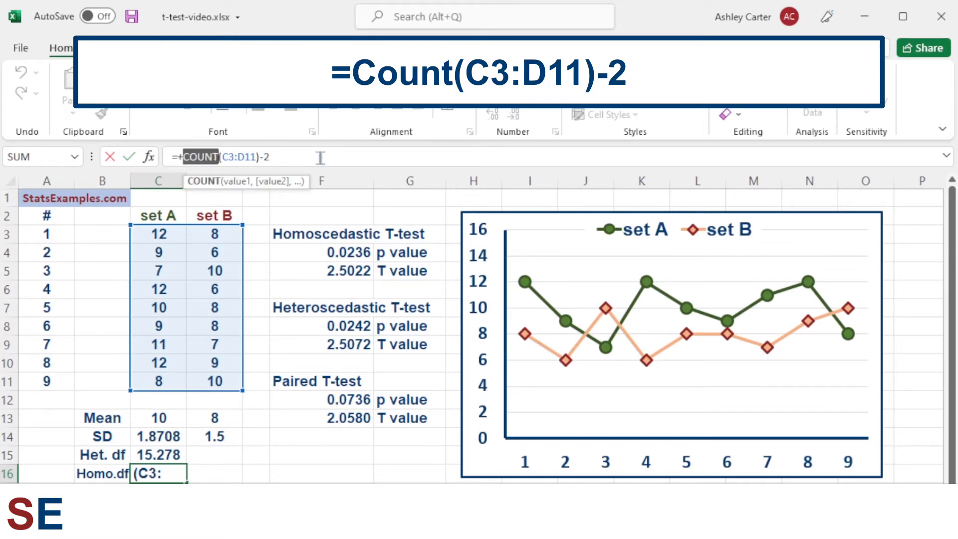
{"action": "left_click_drag", "start_coordinate": [223, 157], "coordinate": [257, 157]}
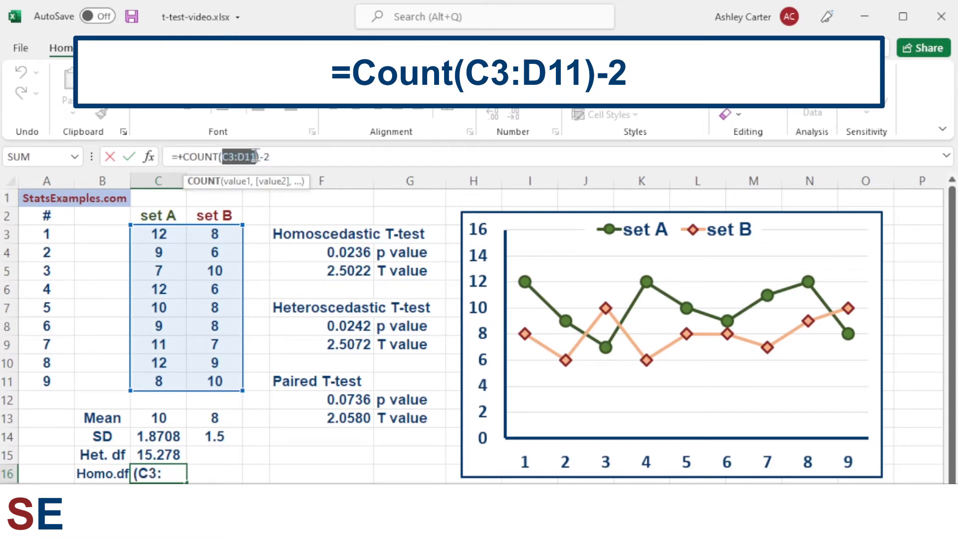
{"action": "left_click", "coordinate": [304, 155]}
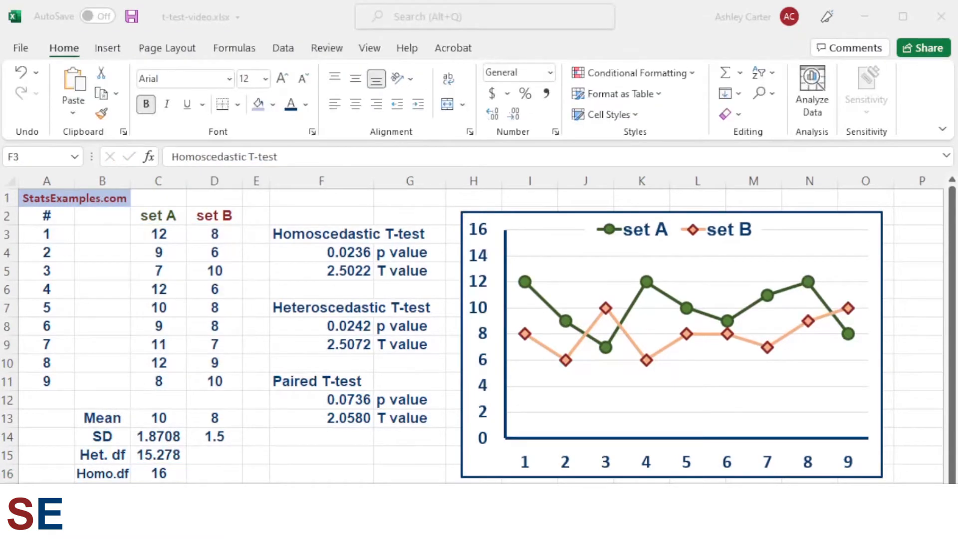
- Examine the TTEST formula behind the homoscedastic p value in F4, highlighting its tails argument 2 and type argument 2
{"action": "left_click", "coordinate": [349, 231]}
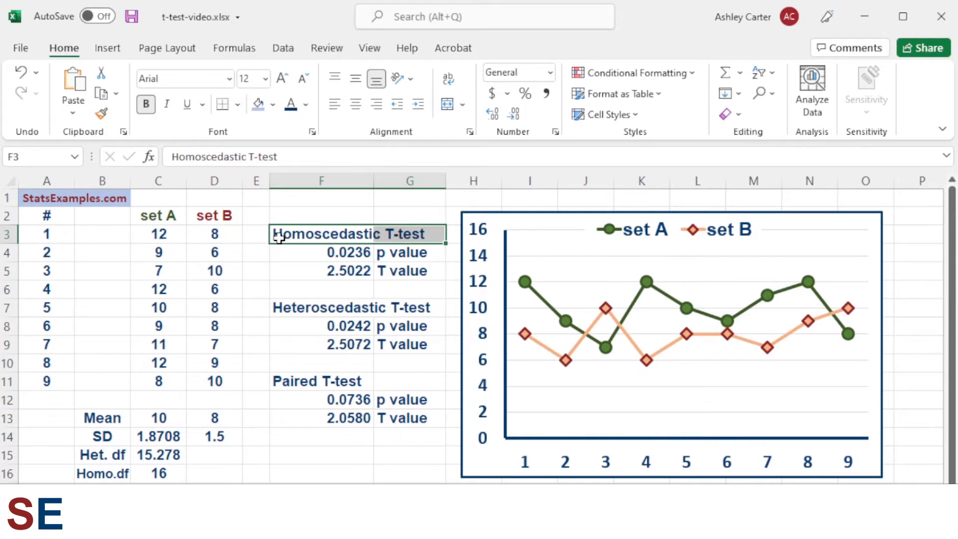
{"action": "left_click", "coordinate": [305, 252]}
{"action": "left_click", "coordinate": [311, 158]}
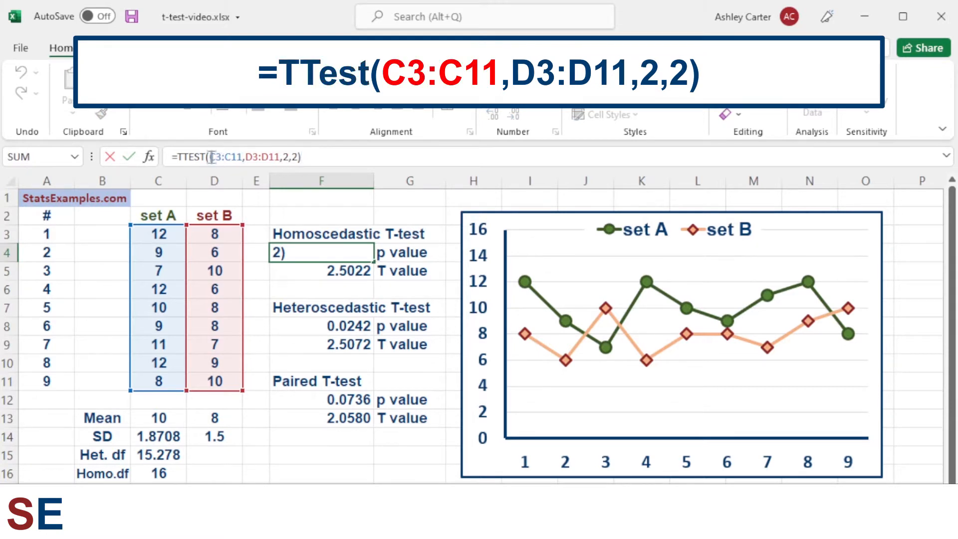
{"action": "left_click_drag", "start_coordinate": [208, 157], "coordinate": [290, 158]}
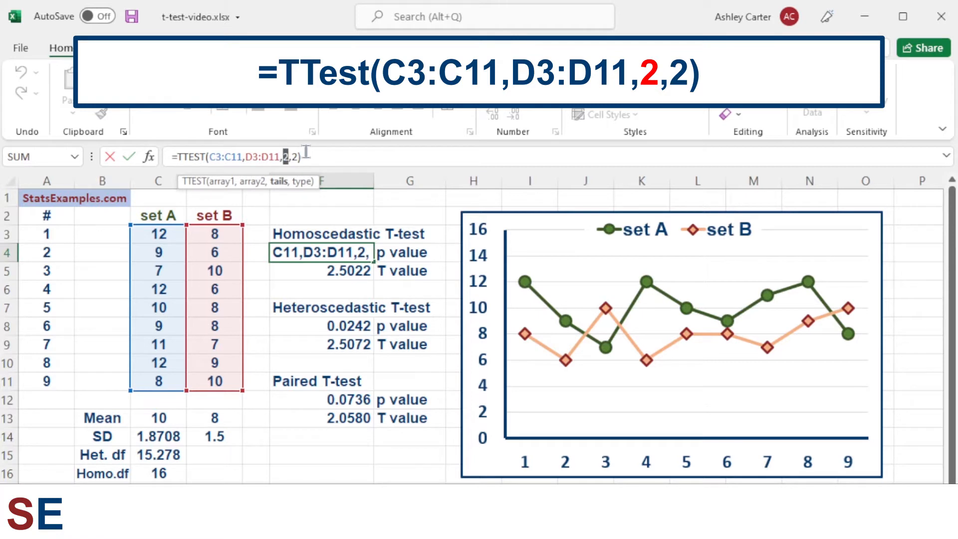
{"action": "left_click_drag", "start_coordinate": [293, 157], "coordinate": [297, 156]}
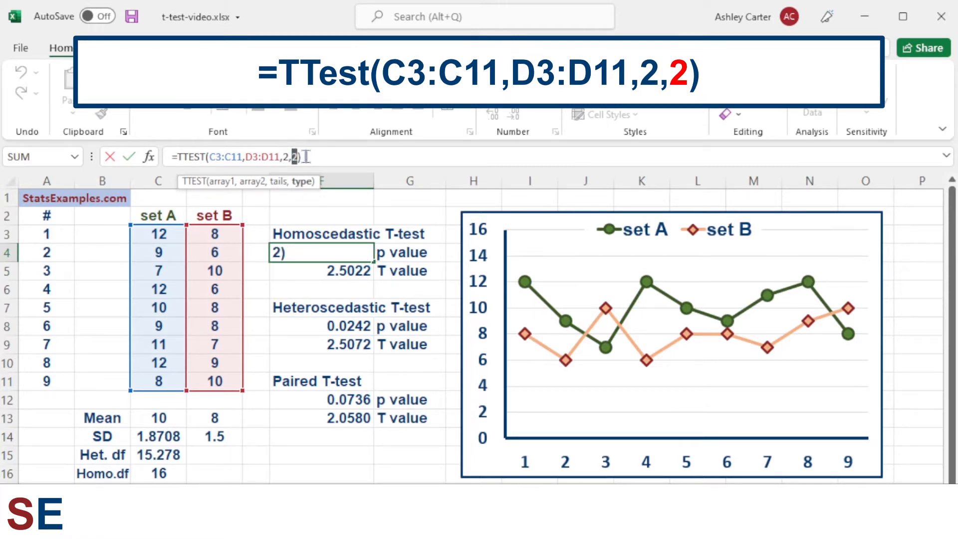
{"action": "left_click", "coordinate": [306, 156]}
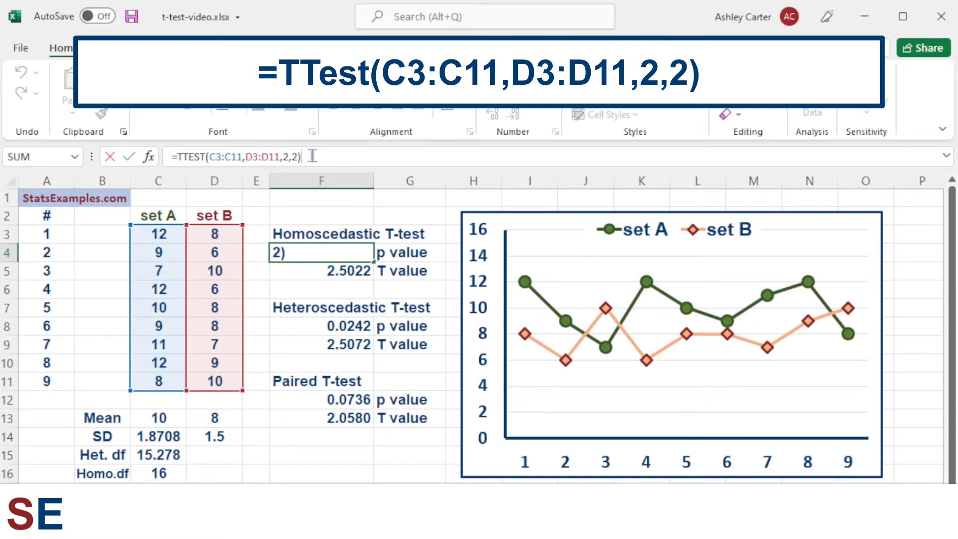
{"action": "key", "text": "Return"}
- Examine the T.INV.2T(F4,C16) formula behind the homoscedastic T value in F5, highlighting the probability and degrees-of-freedom arguments
{"action": "left_click", "coordinate": [313, 252]}
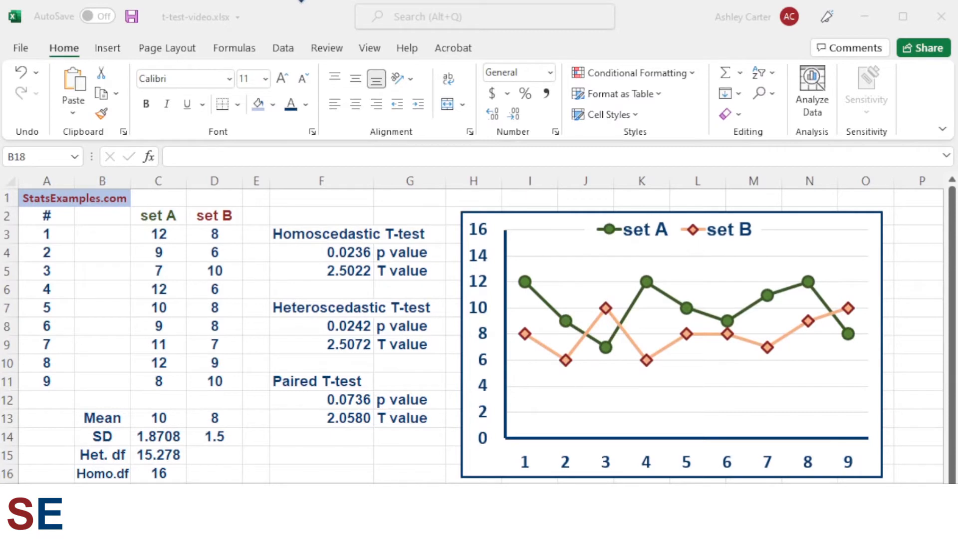
{"action": "left_click", "coordinate": [325, 270]}
{"action": "left_click", "coordinate": [178, 156]}
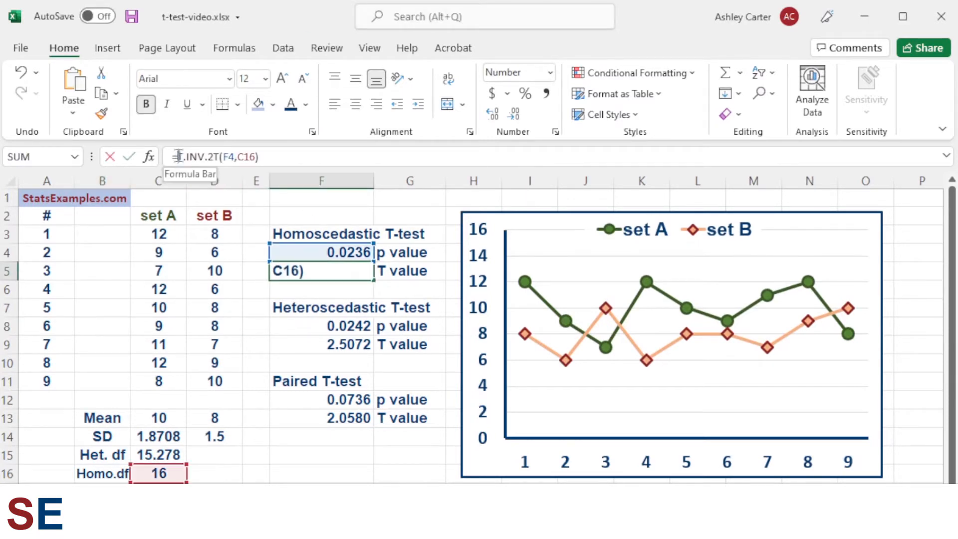
{"action": "left_click_drag", "start_coordinate": [178, 155], "coordinate": [214, 156]}
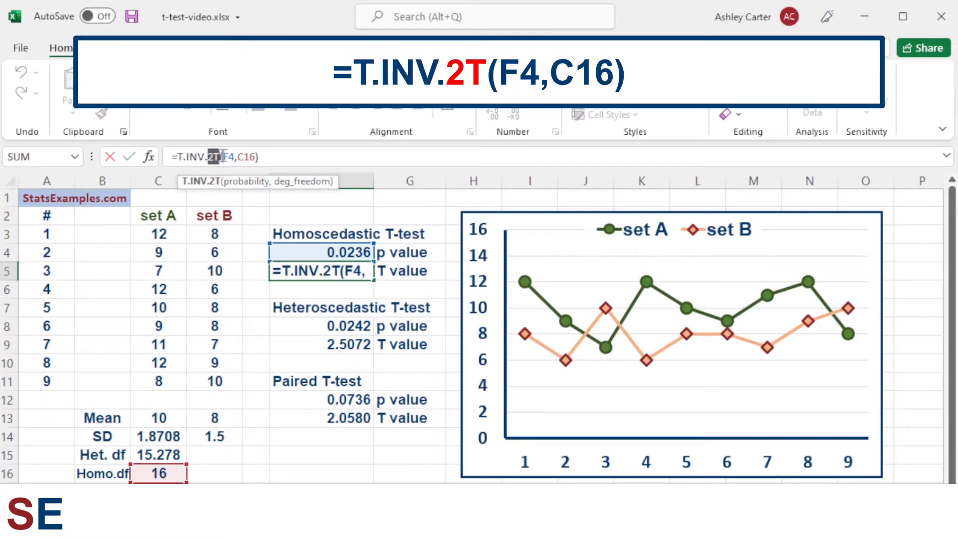
{"action": "double_click", "coordinate": [230, 157]}
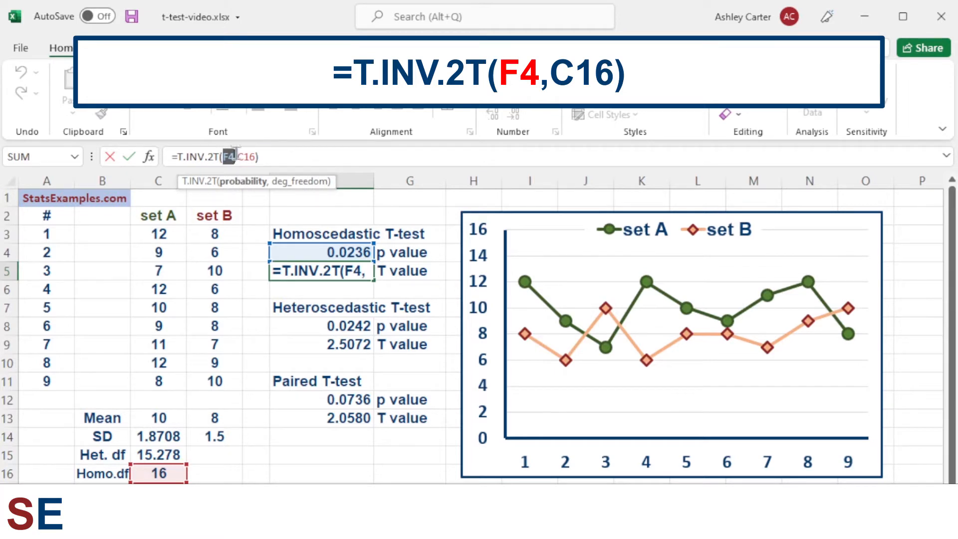
{"action": "double_click", "coordinate": [247, 157]}
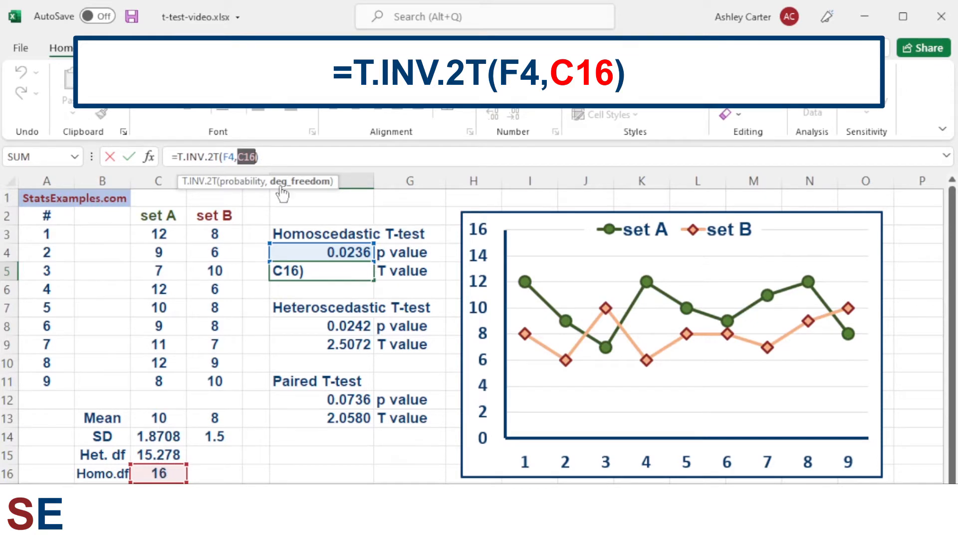
{"action": "left_click", "coordinate": [269, 155]}
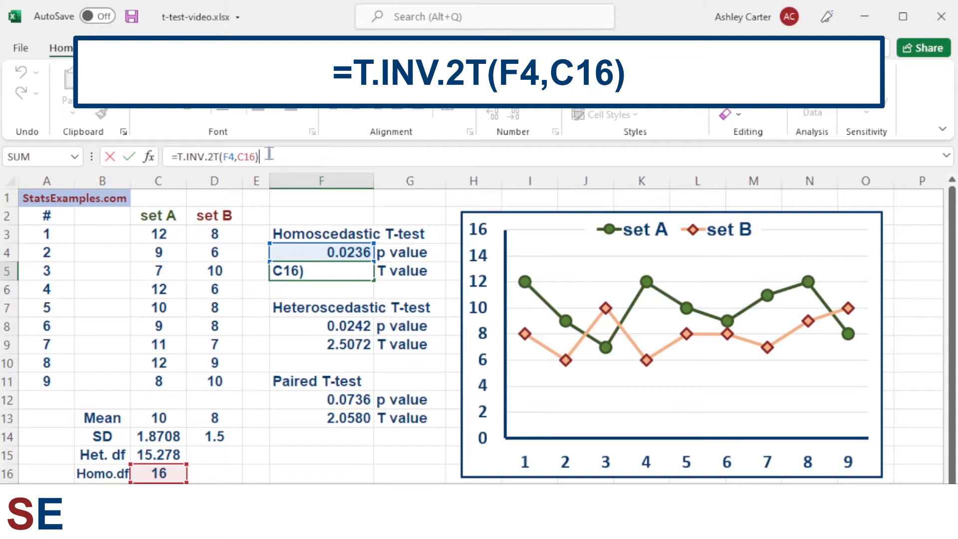
{"action": "key", "text": "Return"}
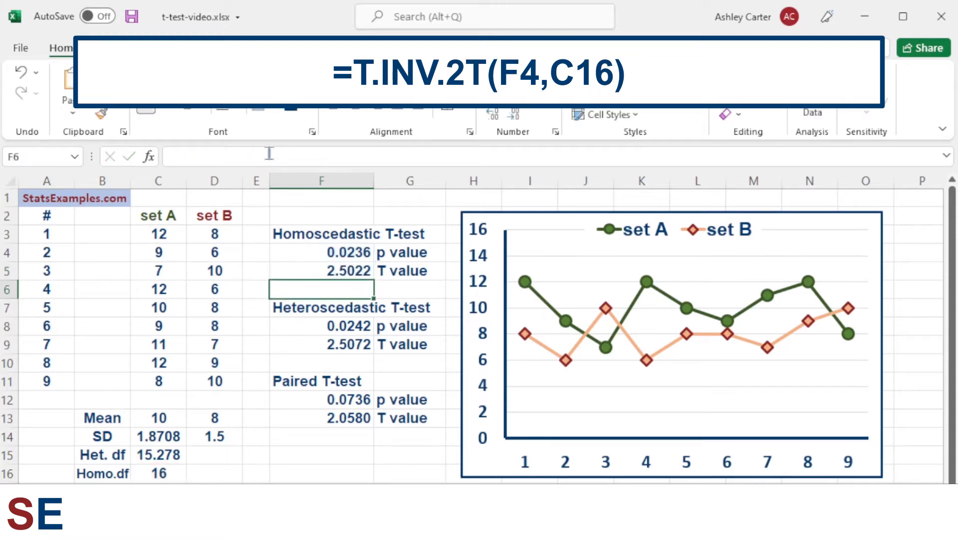
- Compare the formulas behind the homoscedastic p value and T value cells
{"action": "left_click", "coordinate": [310, 266]}
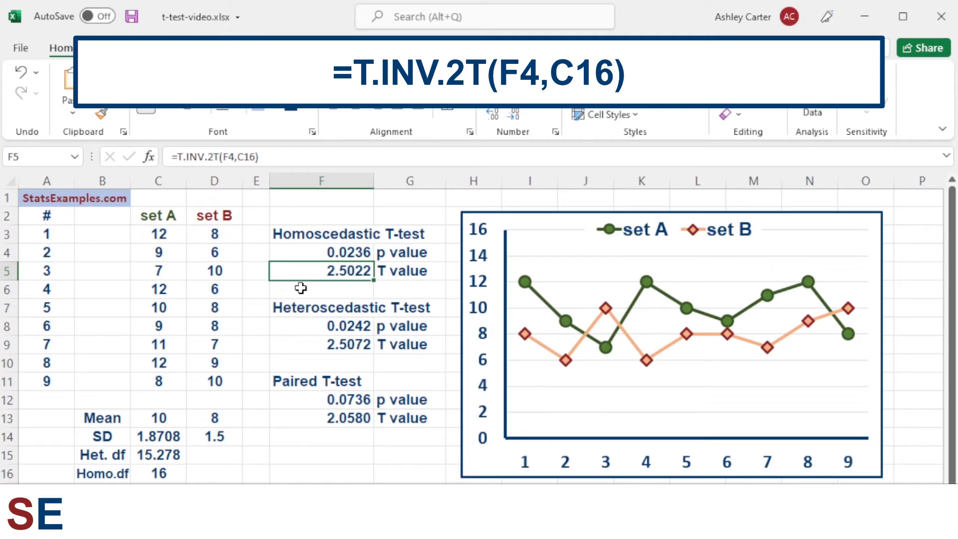
{"action": "left_click", "coordinate": [306, 253]}
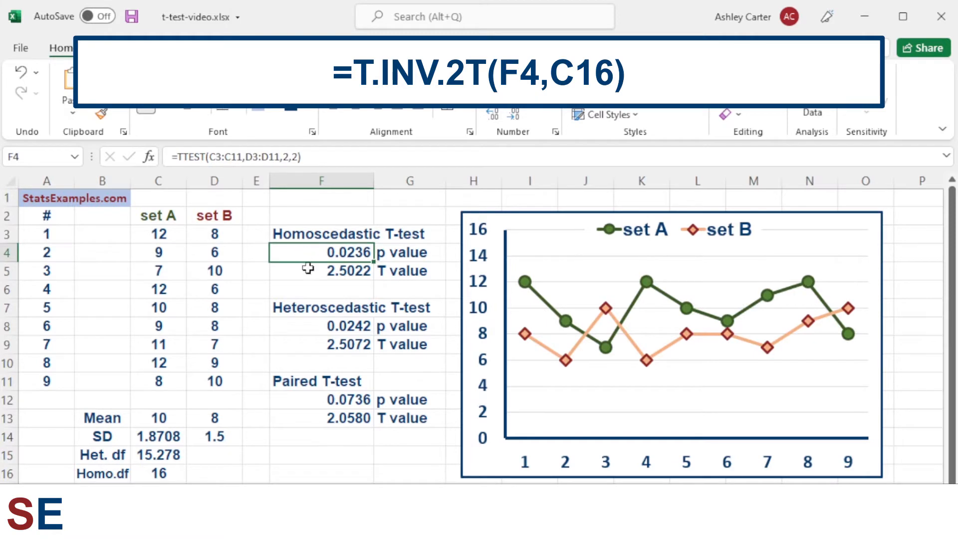
{"action": "left_click", "coordinate": [307, 270]}
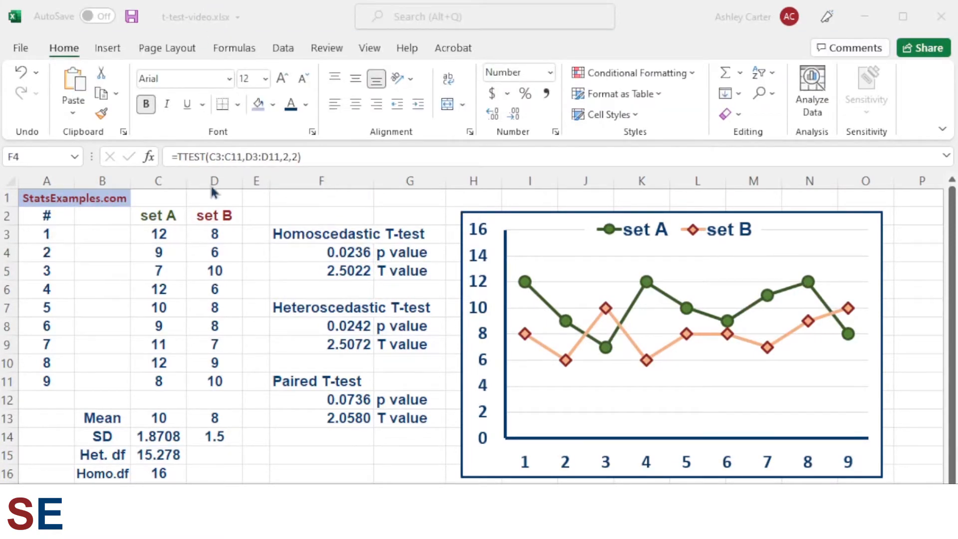
{"action": "left_click", "coordinate": [297, 256]}
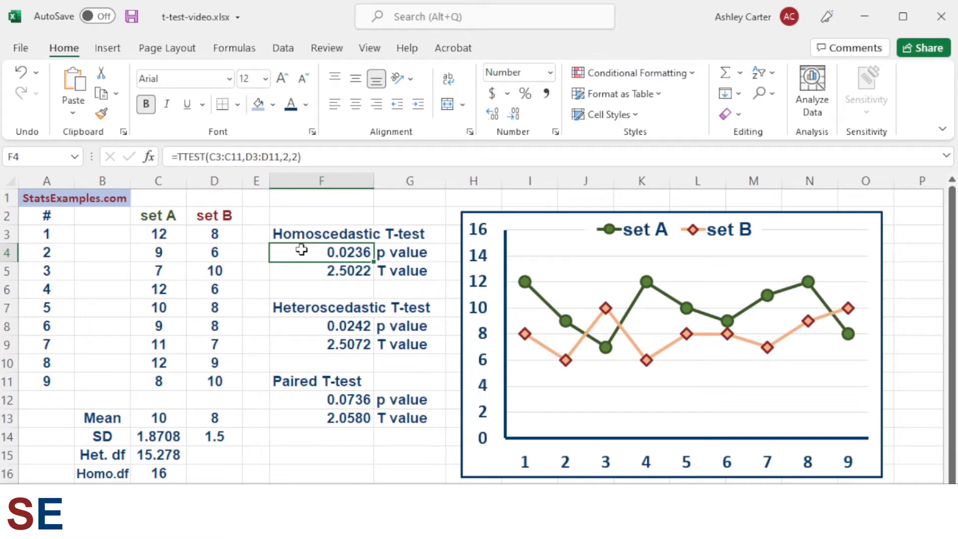
- Examine the TTEST formula behind the heteroscedastic p value in F8, highlighting its type argument 3
{"action": "left_click_drag", "start_coordinate": [332, 307], "coordinate": [392, 306]}
{"action": "left_click", "coordinate": [293, 332]}
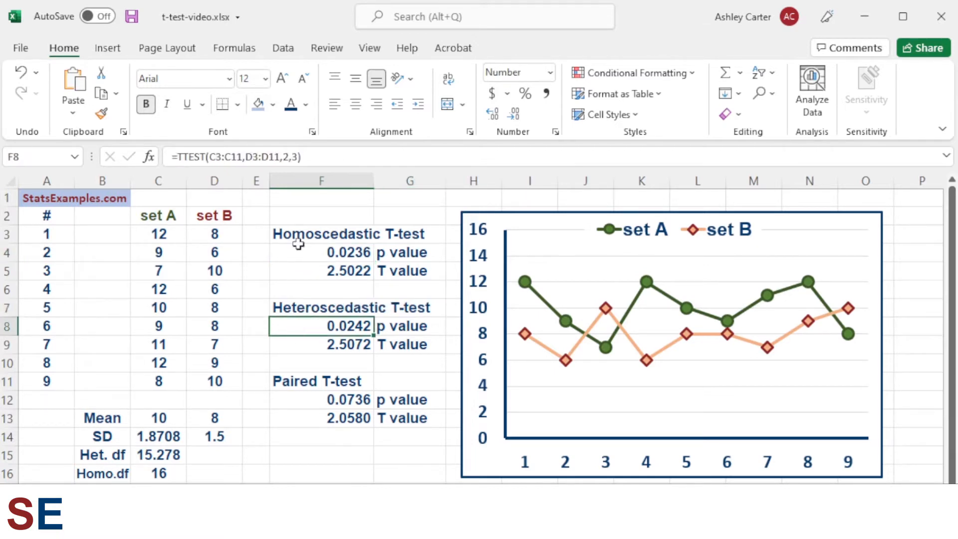
{"action": "left_click", "coordinate": [315, 156]}
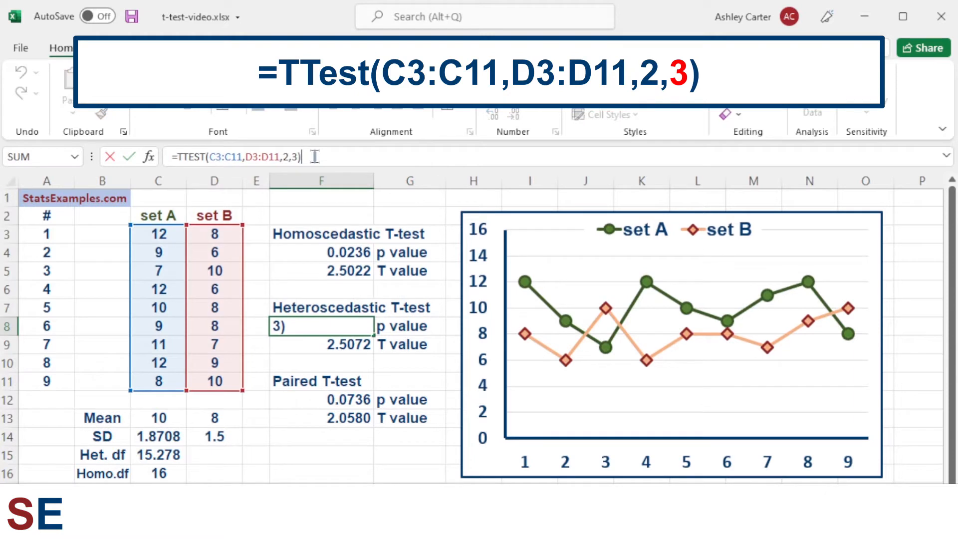
{"action": "left_click_drag", "start_coordinate": [297, 157], "coordinate": [292, 156]}
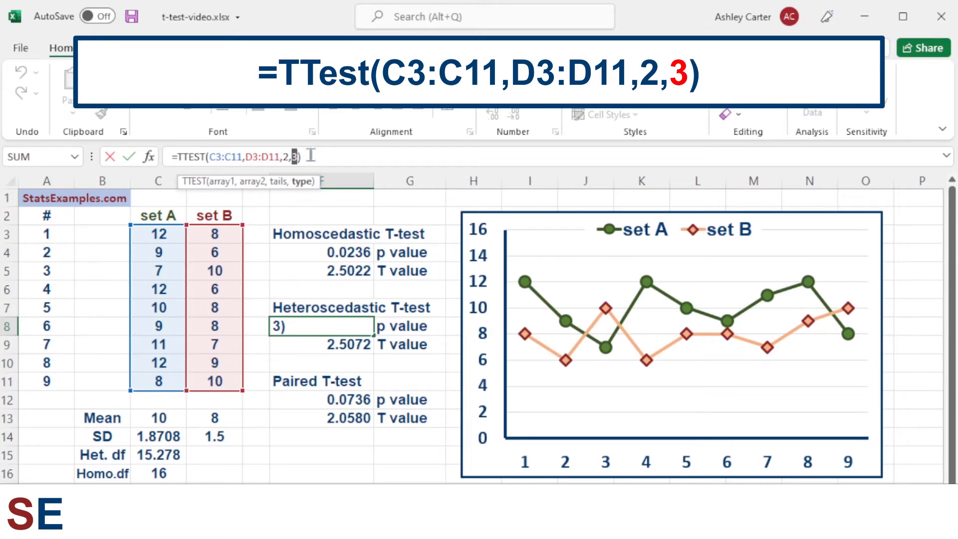
{"action": "key", "text": "Return"}
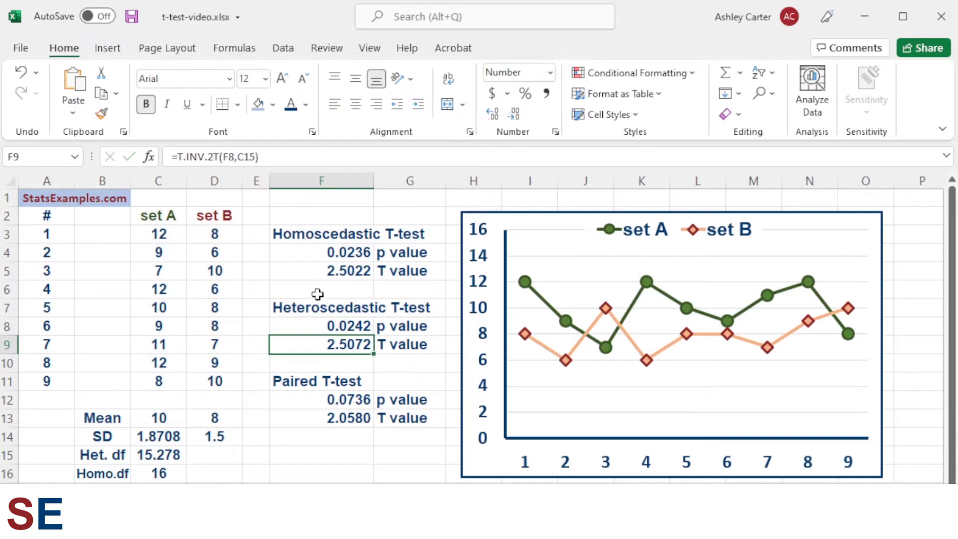
- Examine the T.INV.2T(F8,C15) formula behind the heteroscedastic T value in F9 and the degrees-of-freedom cells it draws on
{"action": "left_click", "coordinate": [314, 323]}
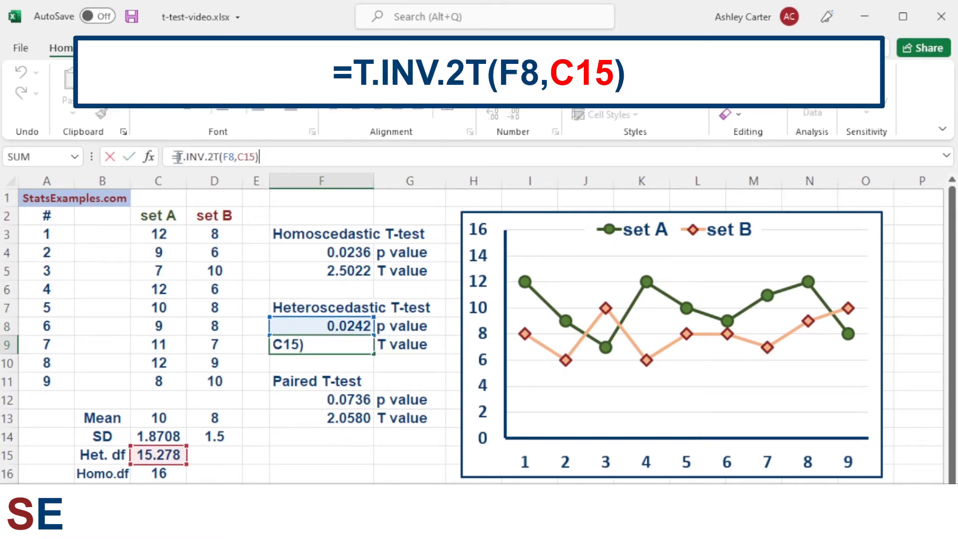
{"action": "left_click_drag", "start_coordinate": [178, 156], "coordinate": [257, 157]}
{"action": "left_click", "coordinate": [213, 156]}
{"action": "left_click", "coordinate": [267, 156]}
{"action": "key", "text": "Return"}
{"action": "left_click", "coordinate": [163, 455]}
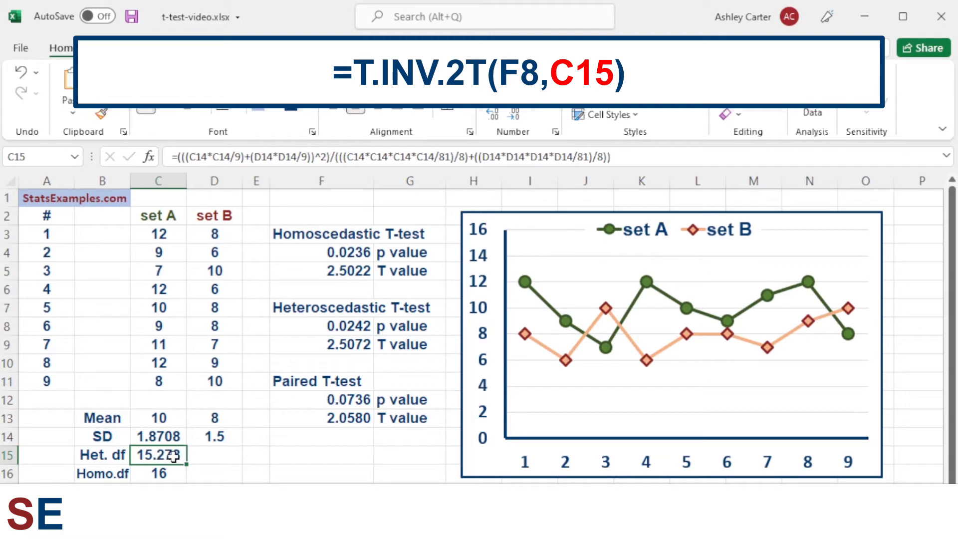
{"action": "left_click", "coordinate": [176, 473]}
{"action": "left_click", "coordinate": [175, 456]}
{"action": "left_click", "coordinate": [316, 326]}
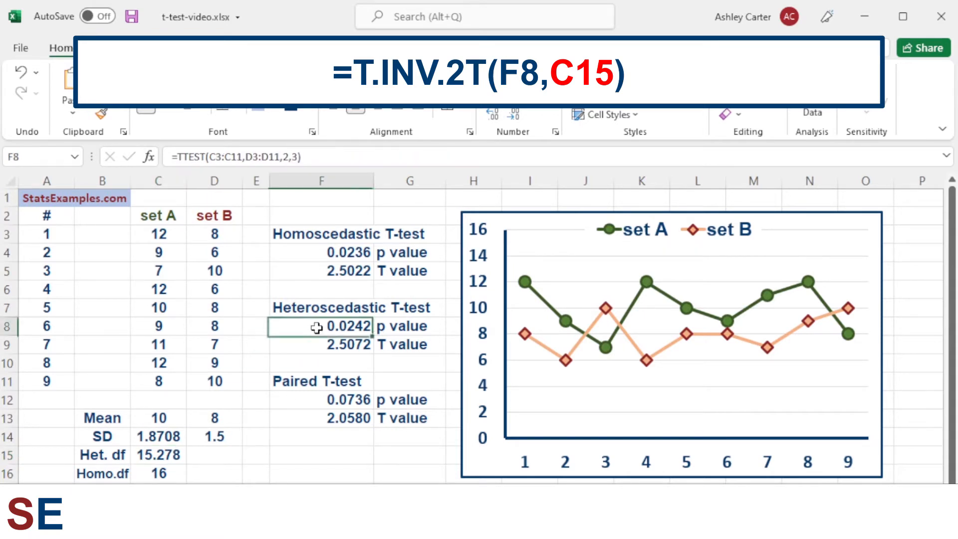
{"action": "left_click", "coordinate": [293, 343]}
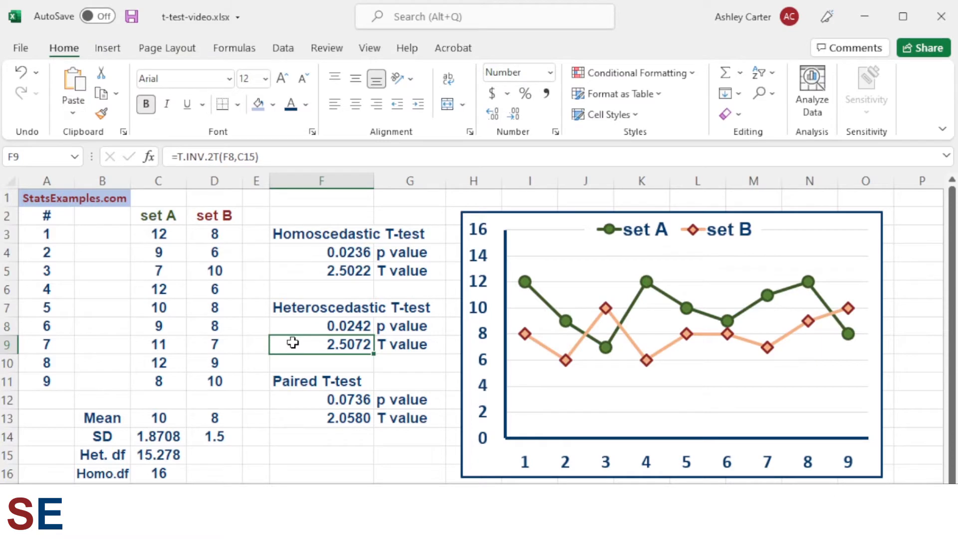
{"action": "left_click", "coordinate": [316, 325]}
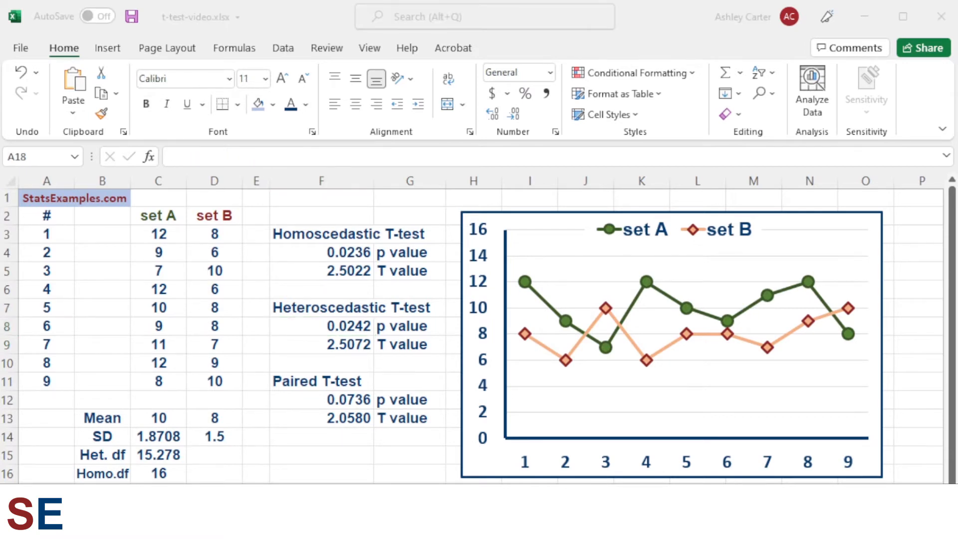
- Examine the TTEST formula behind the paired p value in F12, highlighting its type argument 1
{"action": "left_click", "coordinate": [314, 382]}
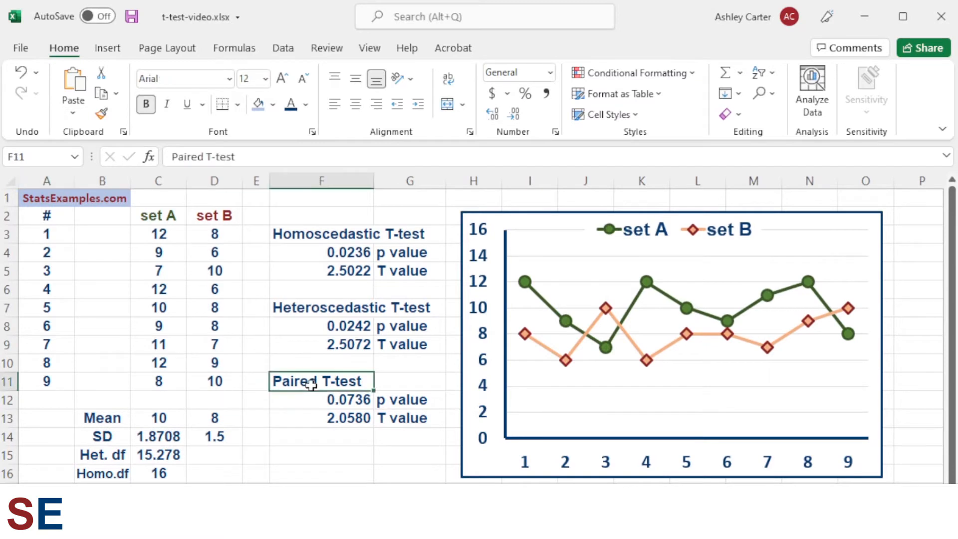
{"action": "left_click", "coordinate": [324, 400]}
{"action": "left_click", "coordinate": [321, 156]}
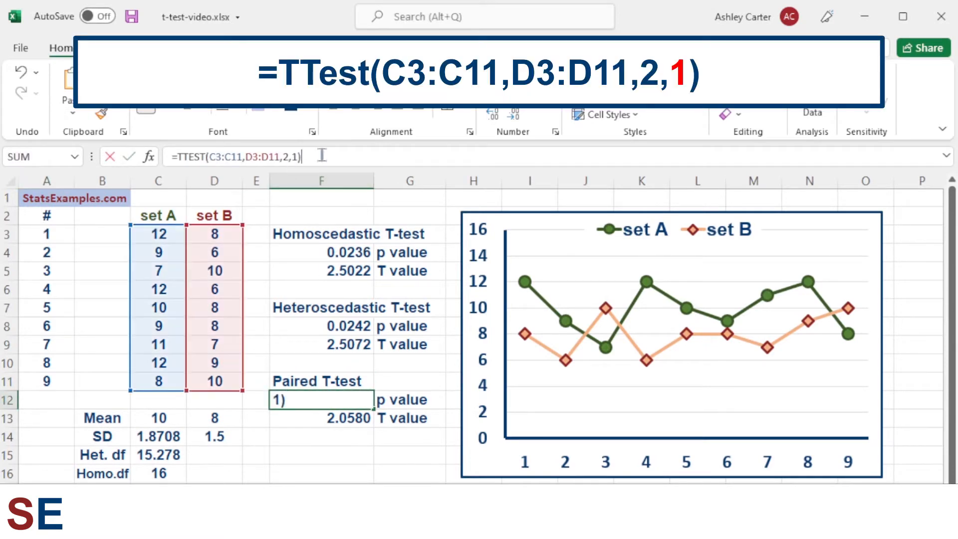
{"action": "key", "text": "Left"}
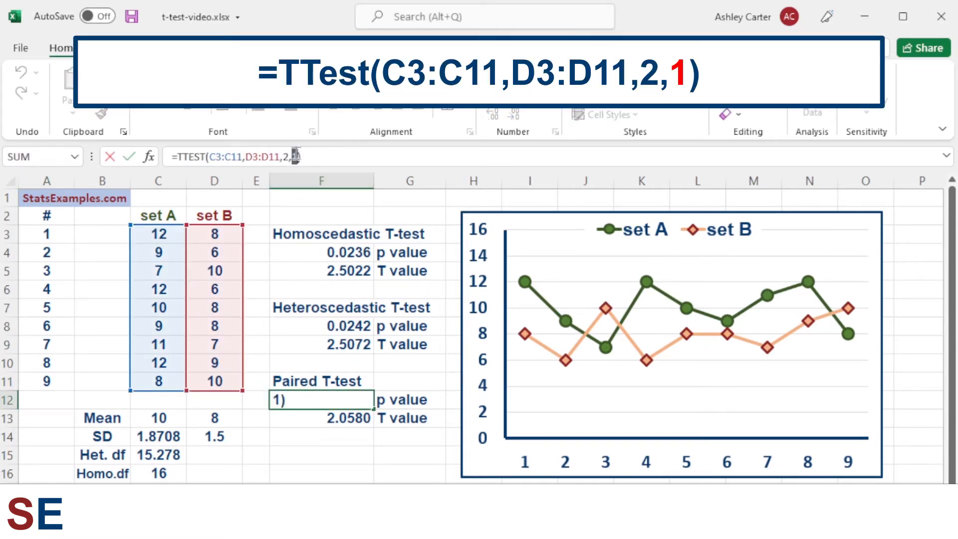
{"action": "key", "text": "shift+Left"}
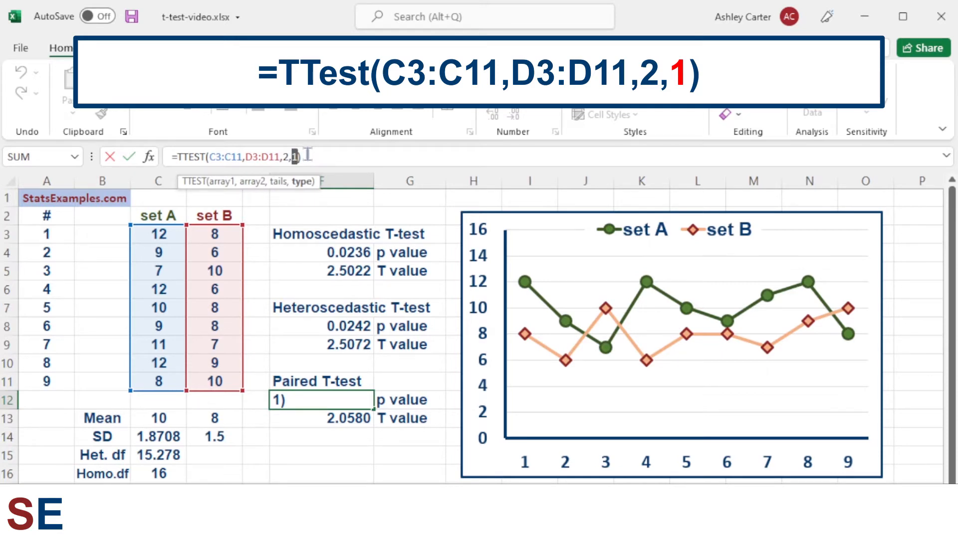
{"action": "key", "text": "Return"}
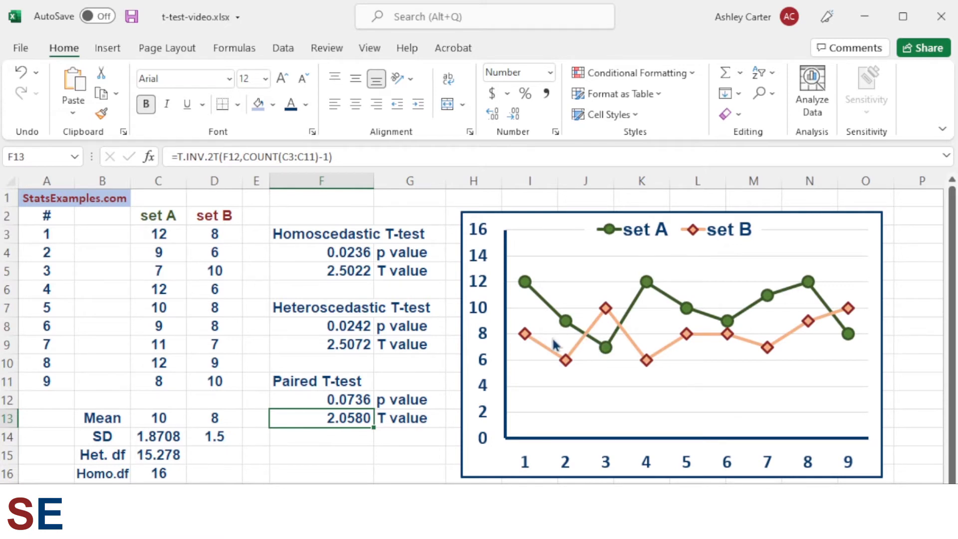
- Inspect the chart's set A and set B data series and their individual points
{"action": "left_click", "coordinate": [526, 285]}
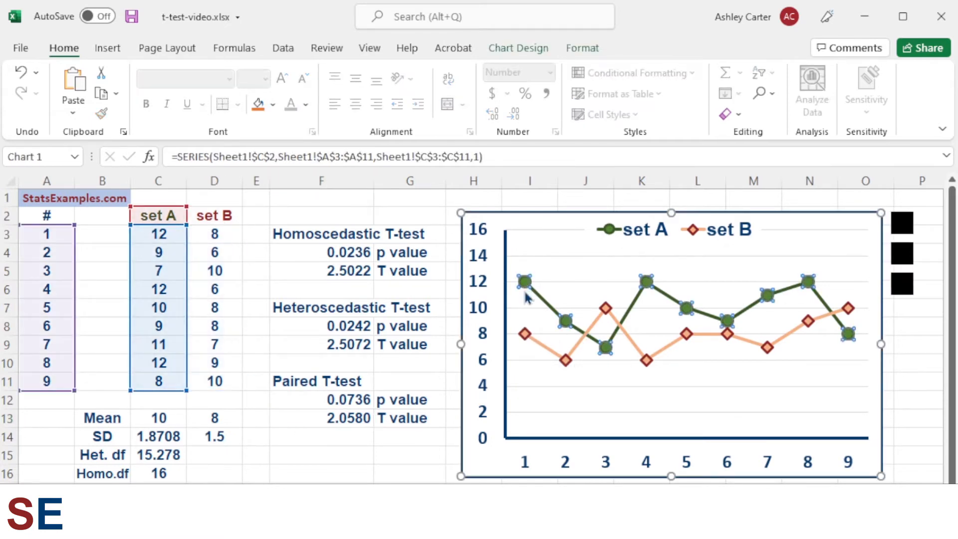
{"action": "left_click", "coordinate": [525, 336]}
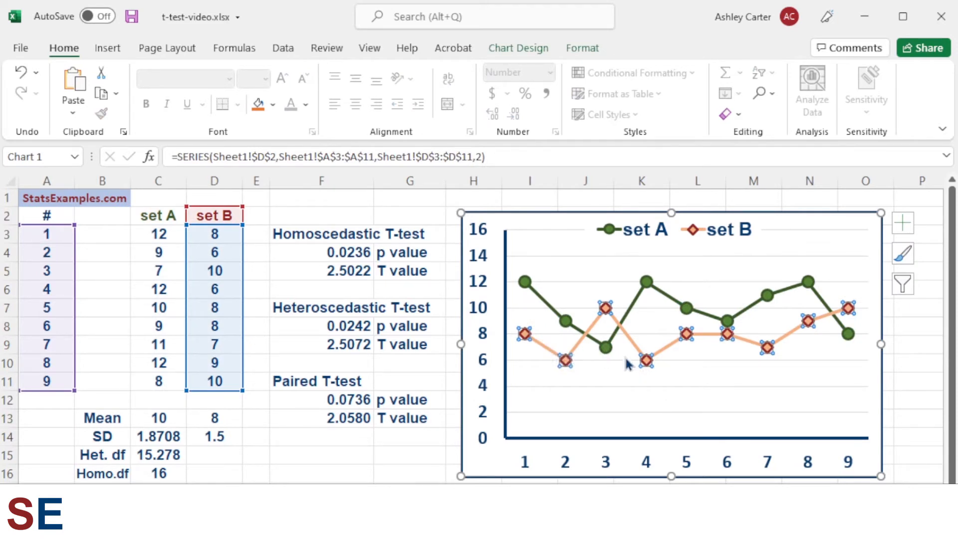
{"action": "left_click", "coordinate": [526, 338]}
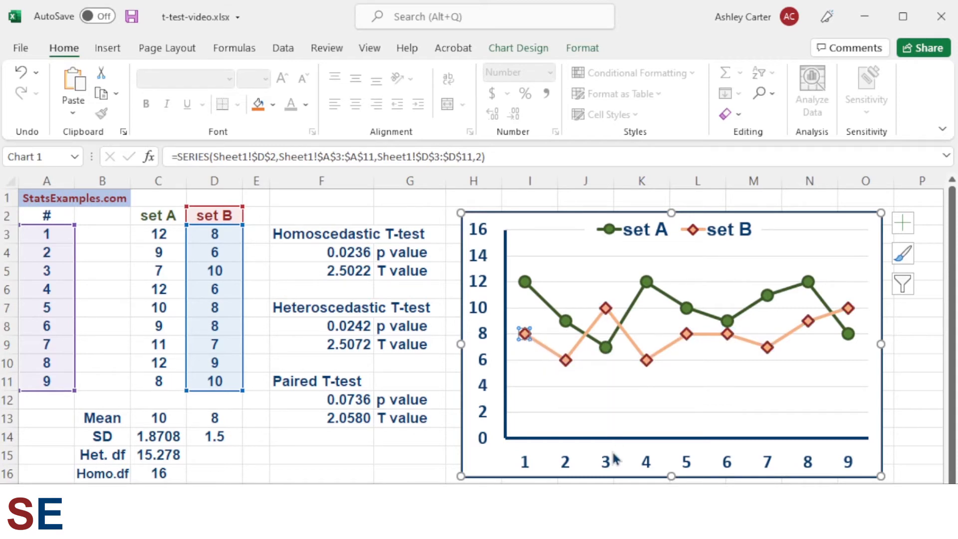
{"action": "left_click", "coordinate": [605, 350]}
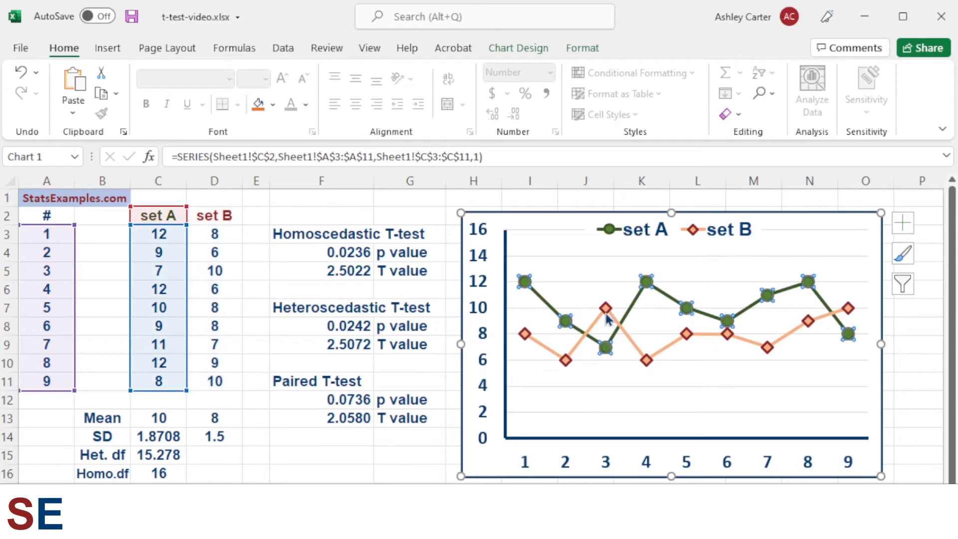
{"action": "left_click", "coordinate": [603, 313]}
{"action": "left_click", "coordinate": [608, 348]}
{"action": "left_click", "coordinate": [606, 309]}
{"action": "left_click", "coordinate": [609, 348]}
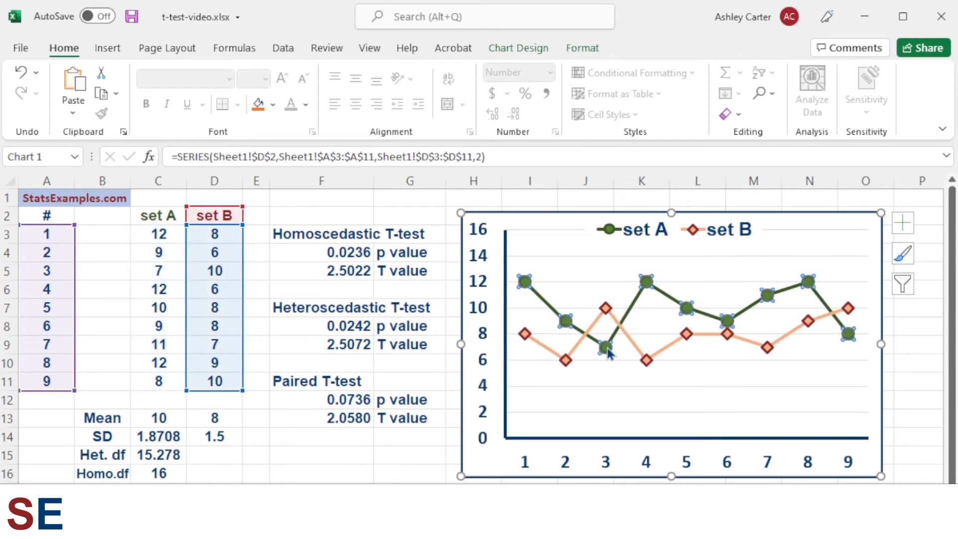
- Examine the T.INV.2T(F12,COUNT(C3:C11)-1) formula behind the paired T value in F13, highlighting its degrees-of-freedom argument
{"action": "left_click", "coordinate": [611, 309]}
{"action": "left_click", "coordinate": [608, 349]}
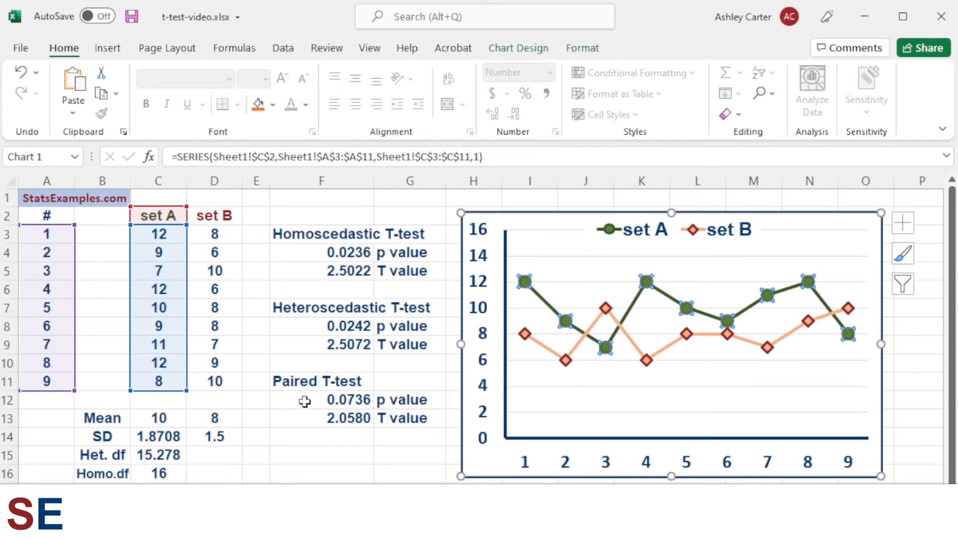
{"action": "left_click", "coordinate": [308, 415]}
{"action": "left_click", "coordinate": [361, 160]}
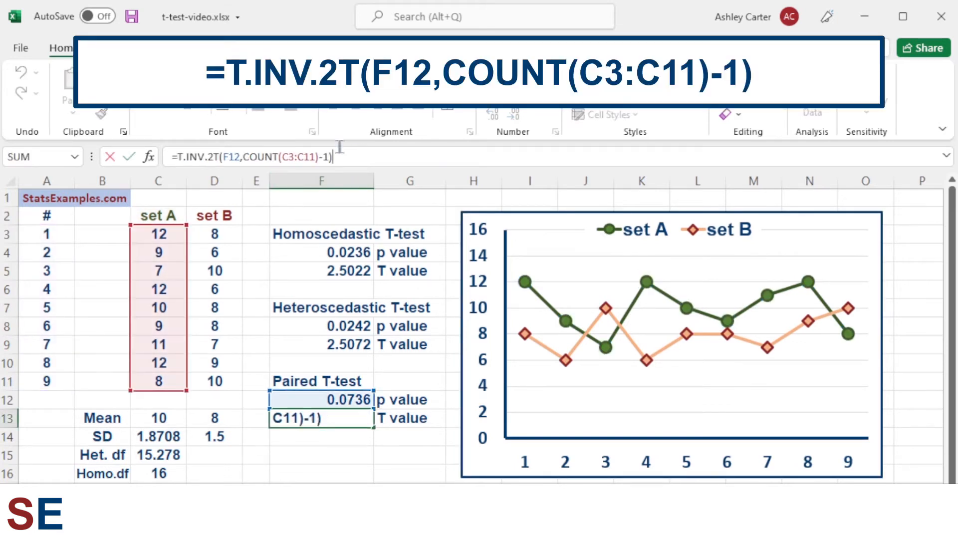
{"action": "left_click_drag", "start_coordinate": [178, 156], "coordinate": [219, 155]}
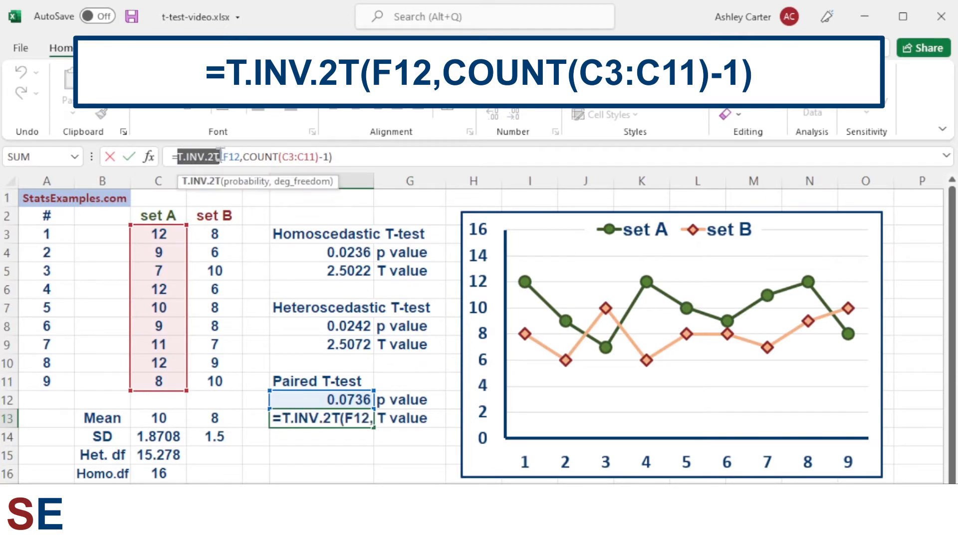
{"action": "left_click", "coordinate": [246, 156]}
{"action": "left_click_drag", "start_coordinate": [246, 157], "coordinate": [337, 156]}
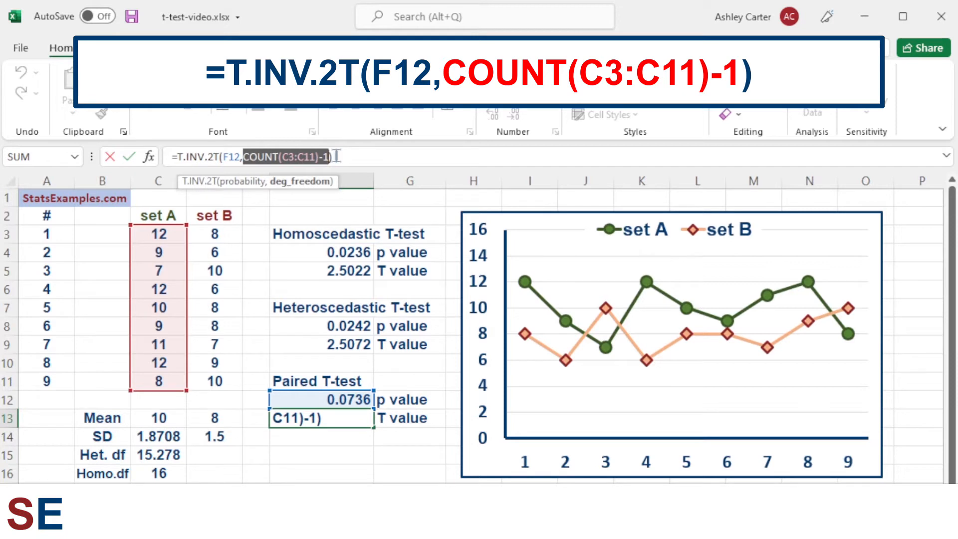
{"action": "left_click", "coordinate": [337, 156]}
{"action": "left_click", "coordinate": [301, 422]}
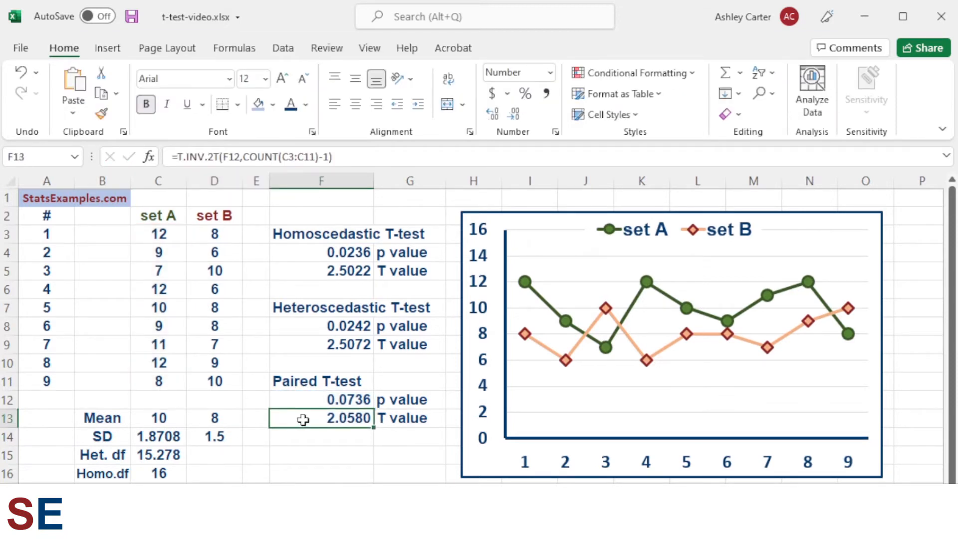
- Compare the t-test p and T values on the version with two swapped set B values, inspecting the set B chart series
{"action": "left_click", "coordinate": [307, 400]}
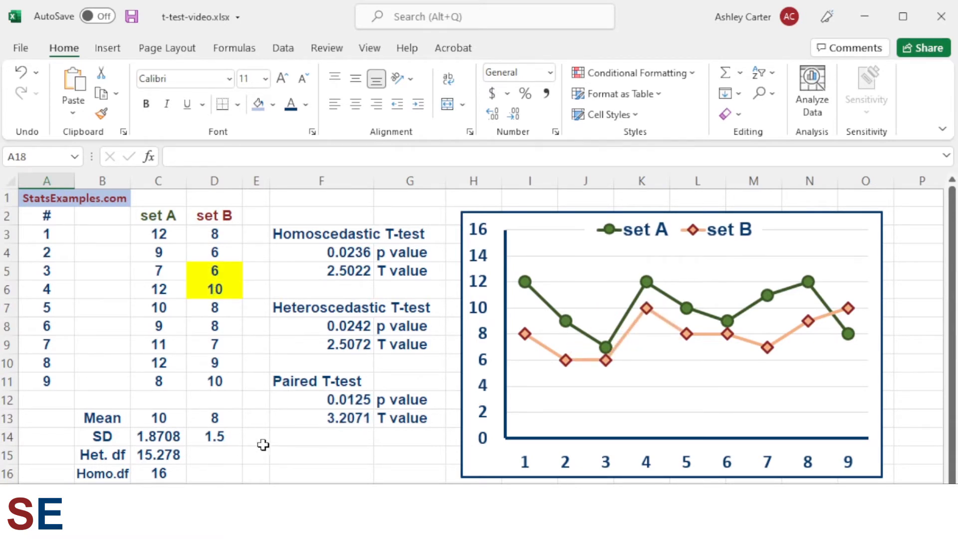
{"action": "left_click", "coordinate": [607, 365]}
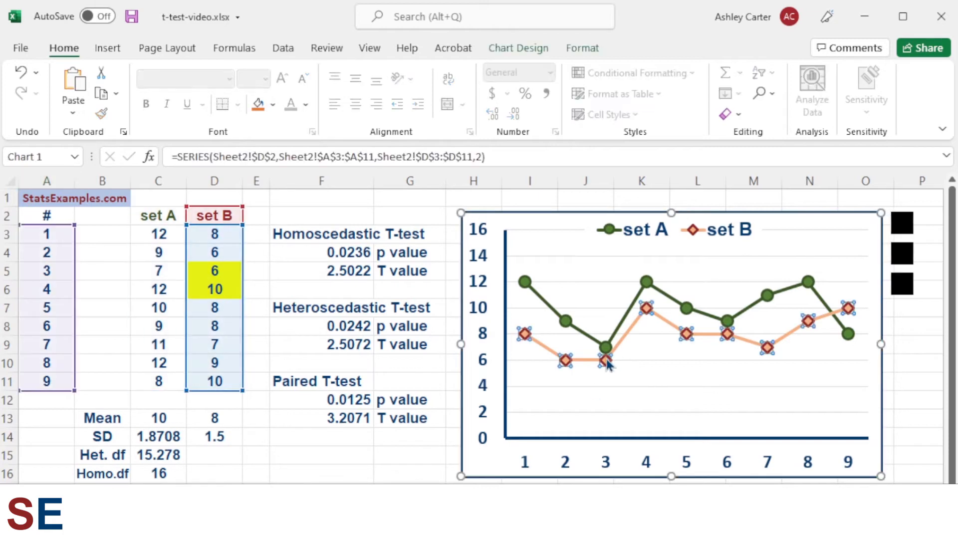
{"action": "left_click", "coordinate": [647, 310]}
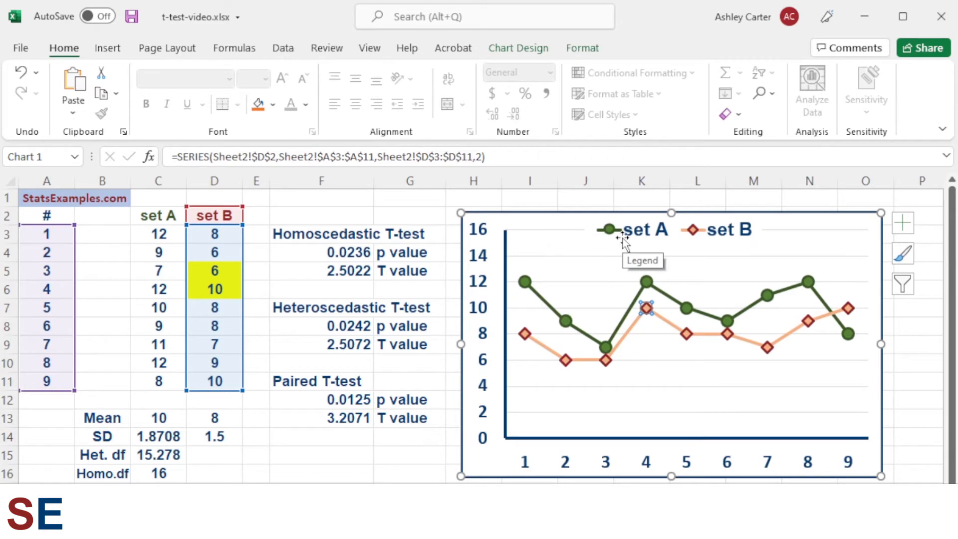
{"action": "left_click", "coordinate": [215, 488]}
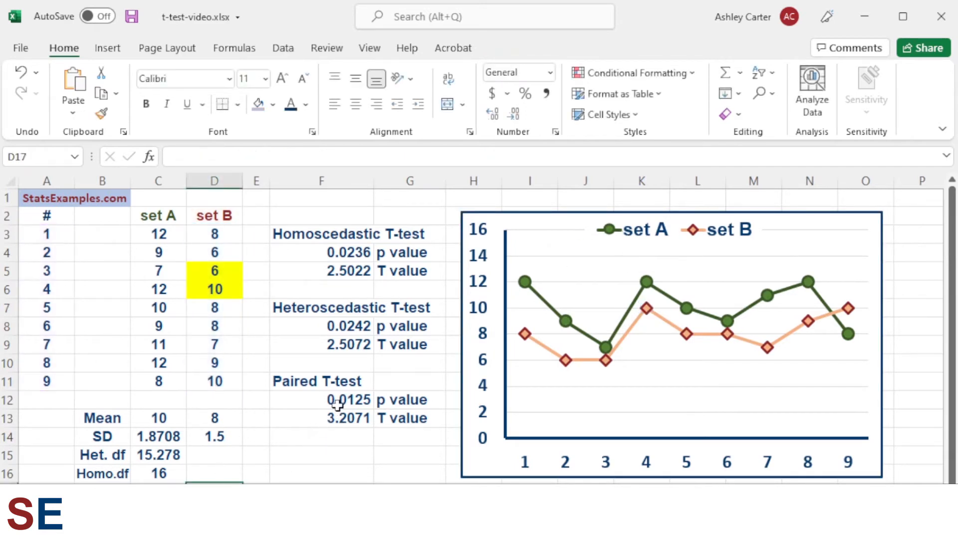
{"action": "left_click_drag", "start_coordinate": [321, 413], "coordinate": [391, 419]}
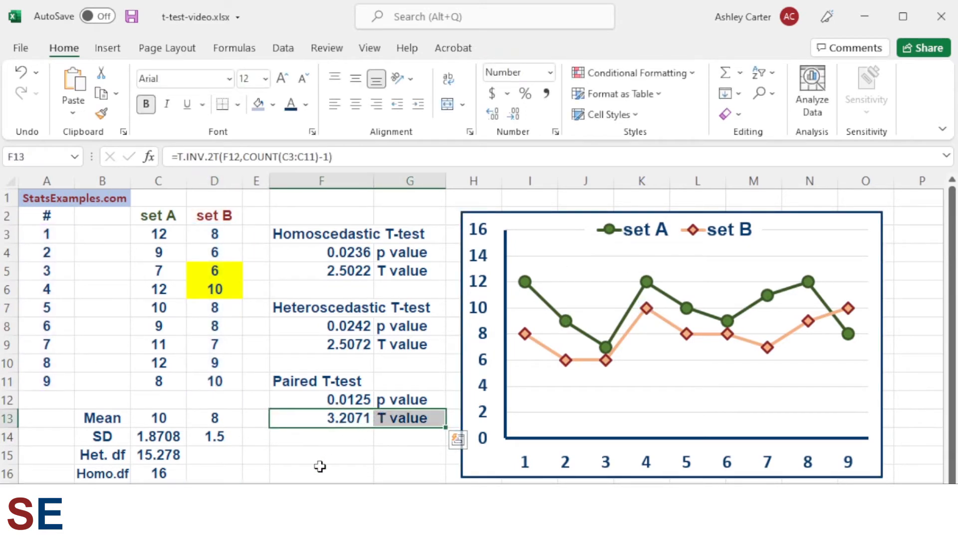
{"action": "left_click_drag", "start_coordinate": [317, 398], "coordinate": [391, 399]}
{"action": "left_click", "coordinate": [323, 399]}
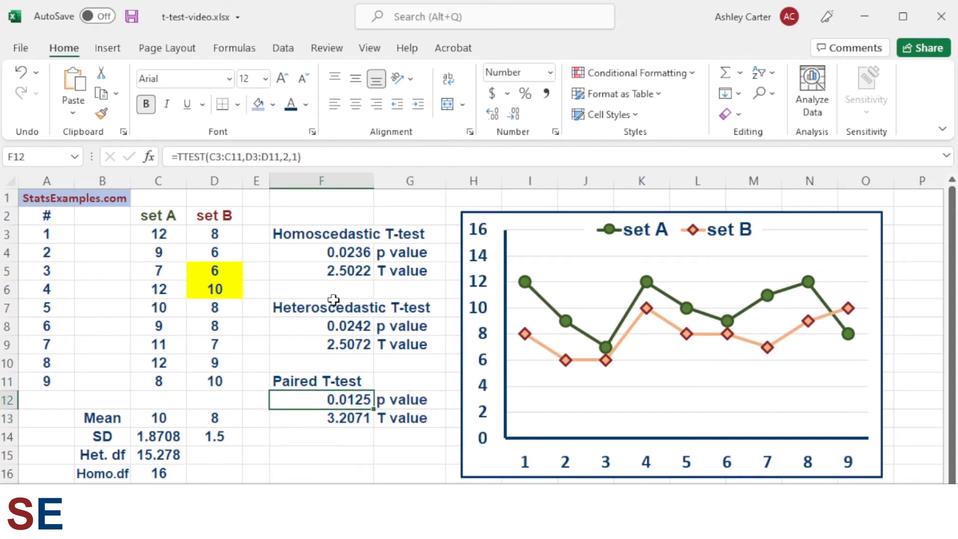
{"action": "left_click_drag", "start_coordinate": [322, 254], "coordinate": [318, 327]}
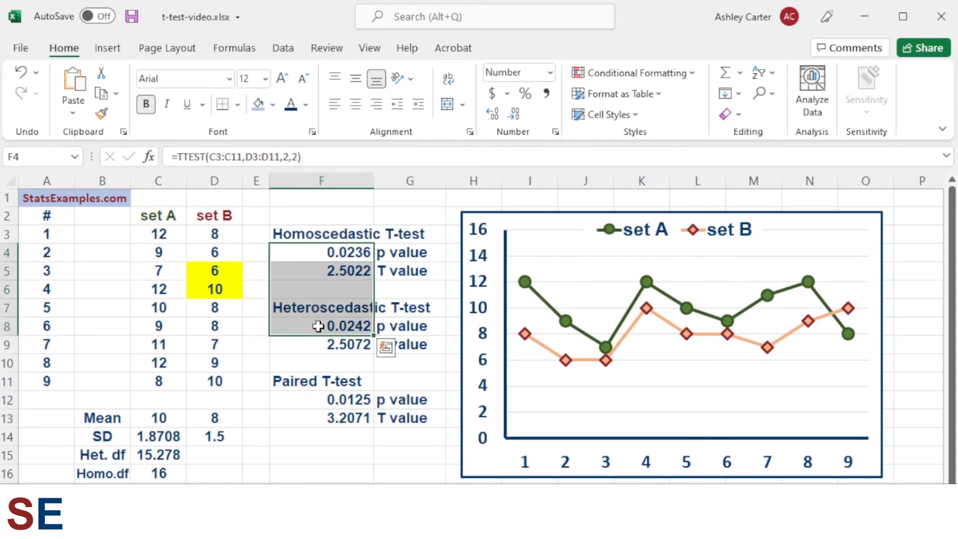
- Switch to the sheet with set B raised by one and review the p value and T value formulas of all three t-tests
{"action": "left_click", "coordinate": [47, 511]}
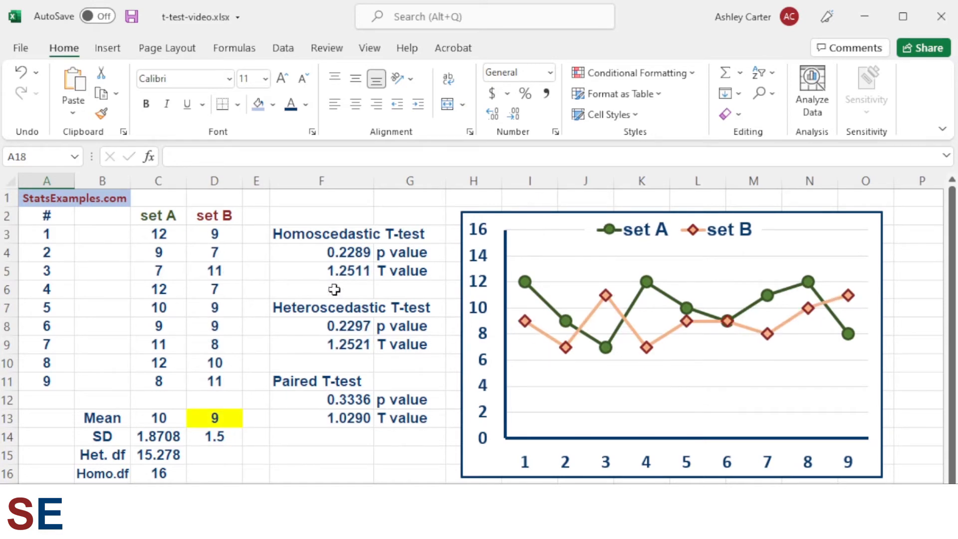
{"action": "left_click", "coordinate": [326, 254]}
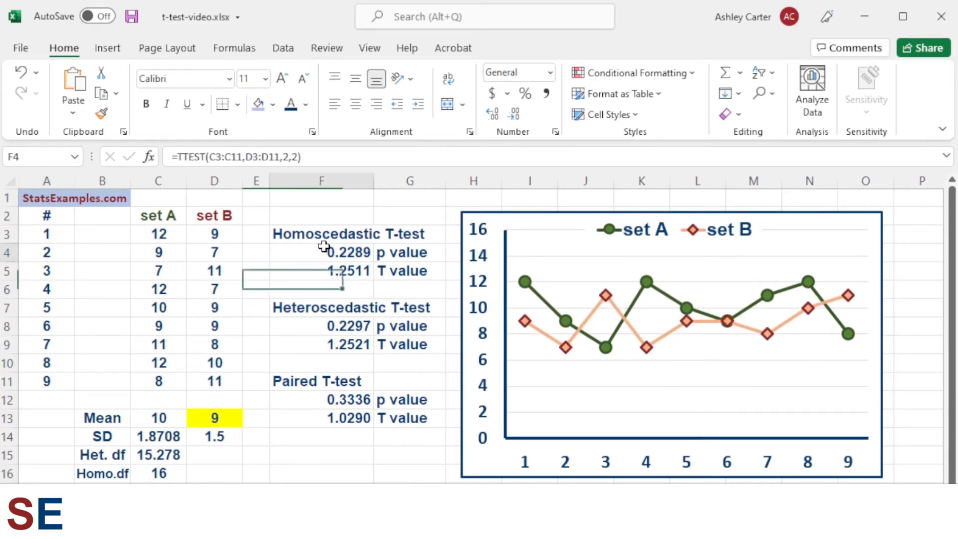
{"action": "left_click", "coordinate": [319, 158]}
{"action": "key", "text": "Return"}
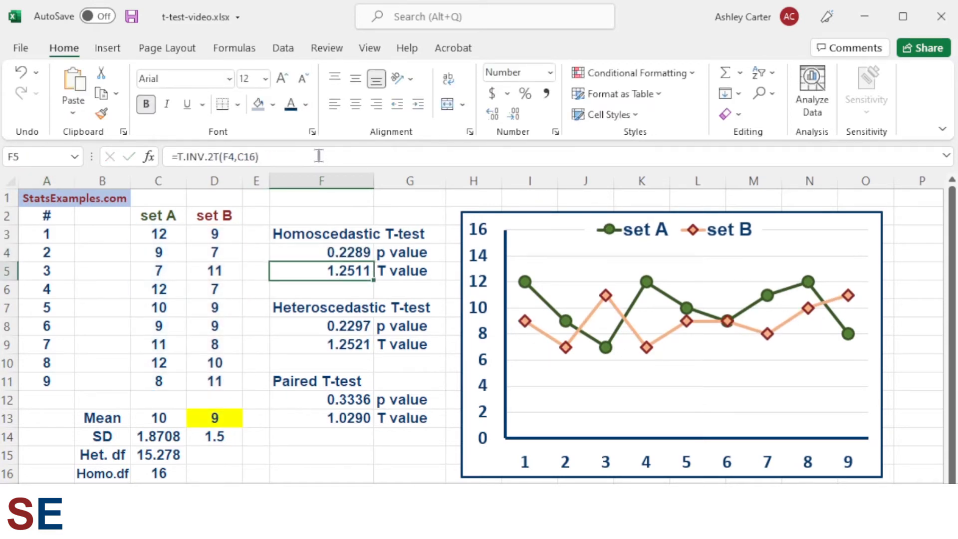
{"action": "left_click", "coordinate": [318, 157]}
{"action": "key", "text": "Return"}
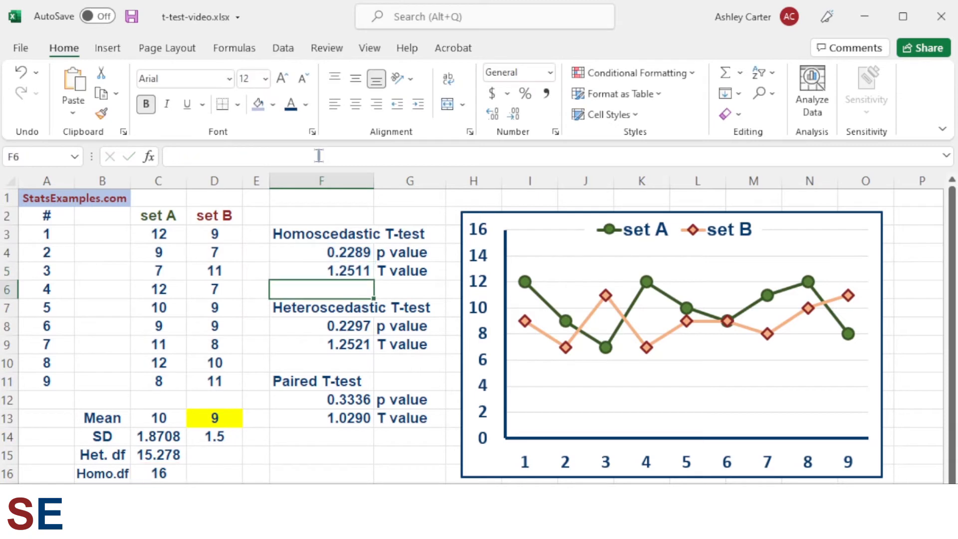
{"action": "left_click", "coordinate": [305, 271]}
{"action": "left_click", "coordinate": [317, 344]}
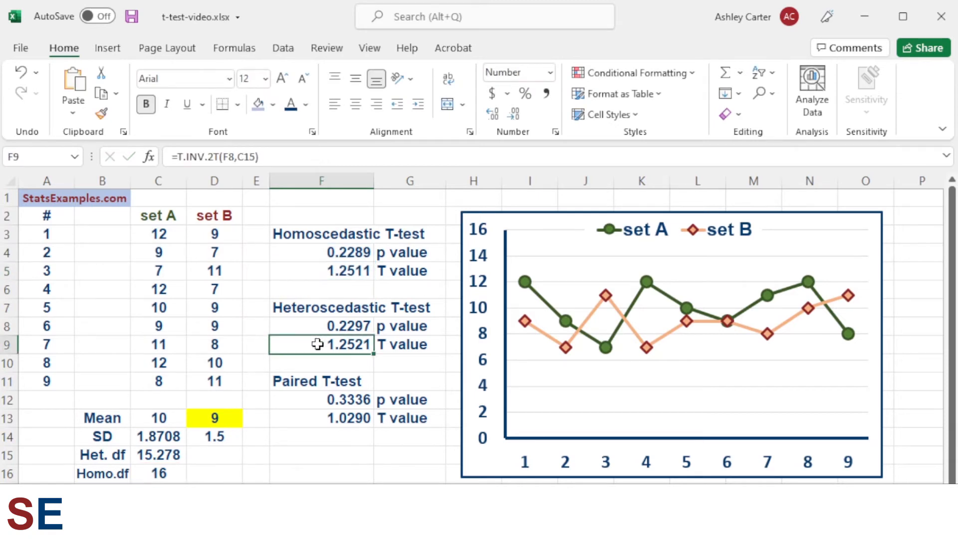
{"action": "left_click", "coordinate": [308, 413]}
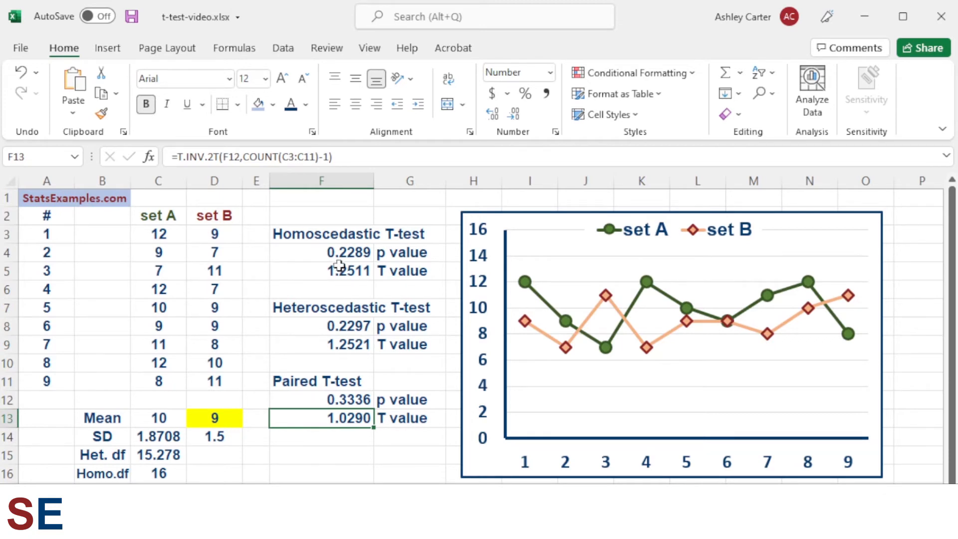
{"action": "left_click", "coordinate": [328, 251]}
{"action": "left_click", "coordinate": [318, 325]}
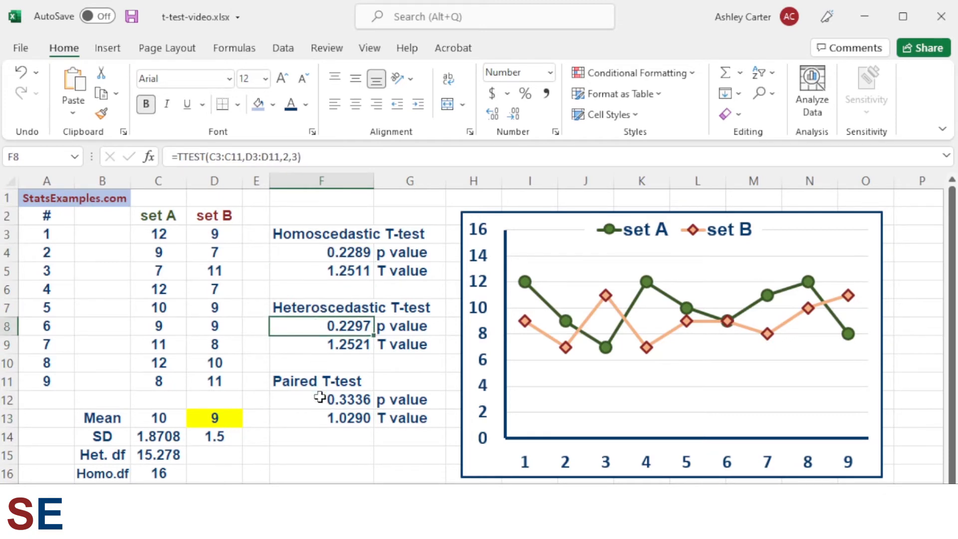
{"action": "left_click", "coordinate": [319, 400]}
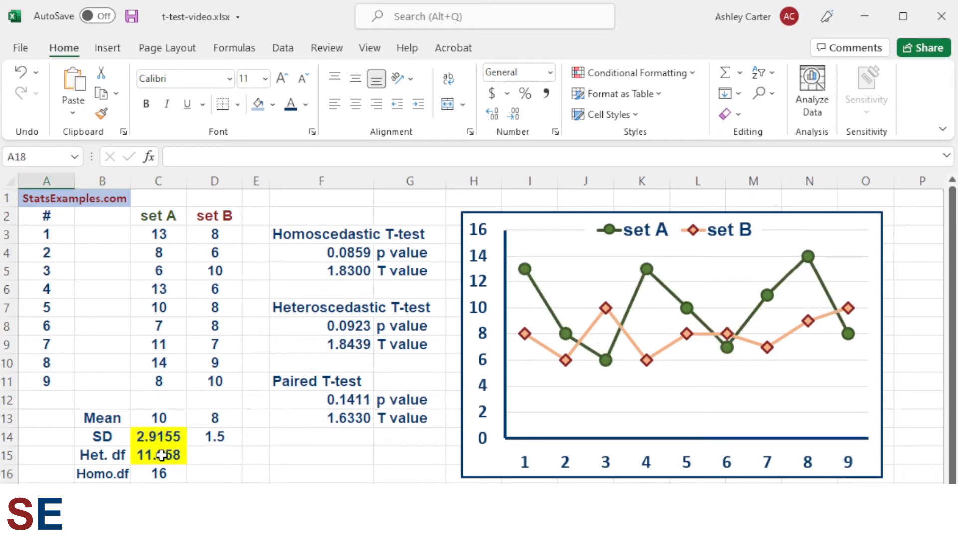
- Review the heteroscedastic df formula in C15 and the three t-test p values on the sheet with a more spread set A
{"action": "left_click", "coordinate": [153, 460]}
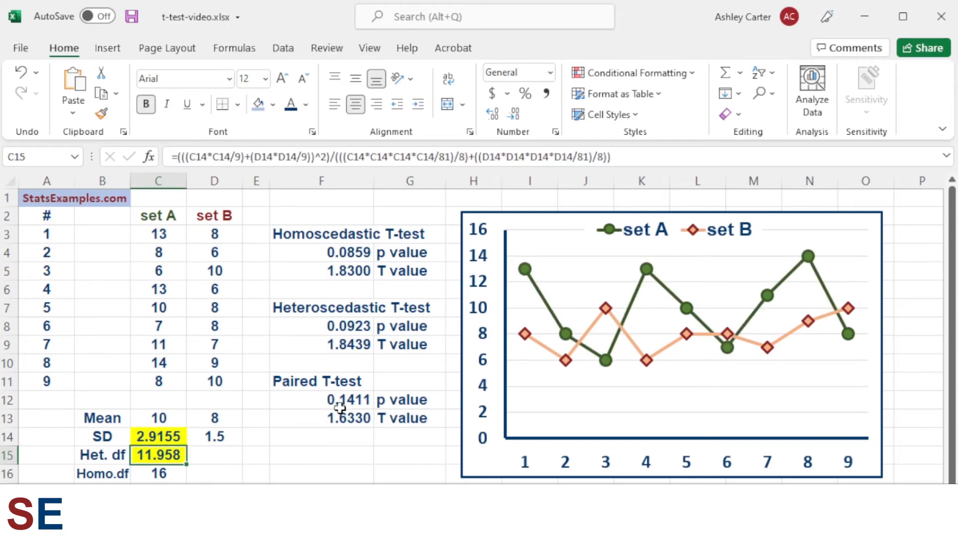
{"action": "left_click", "coordinate": [322, 255]}
{"action": "left_click_drag", "start_coordinate": [322, 254], "coordinate": [316, 401]}
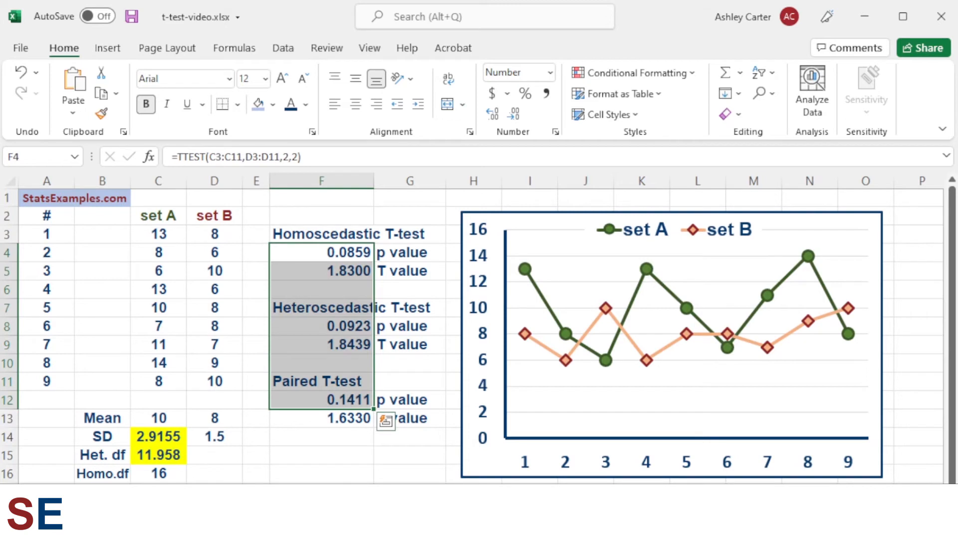
{"action": "left_click", "coordinate": [315, 252]}
{"action": "left_click", "coordinate": [315, 327]}
{"action": "left_click", "coordinate": [314, 398]}
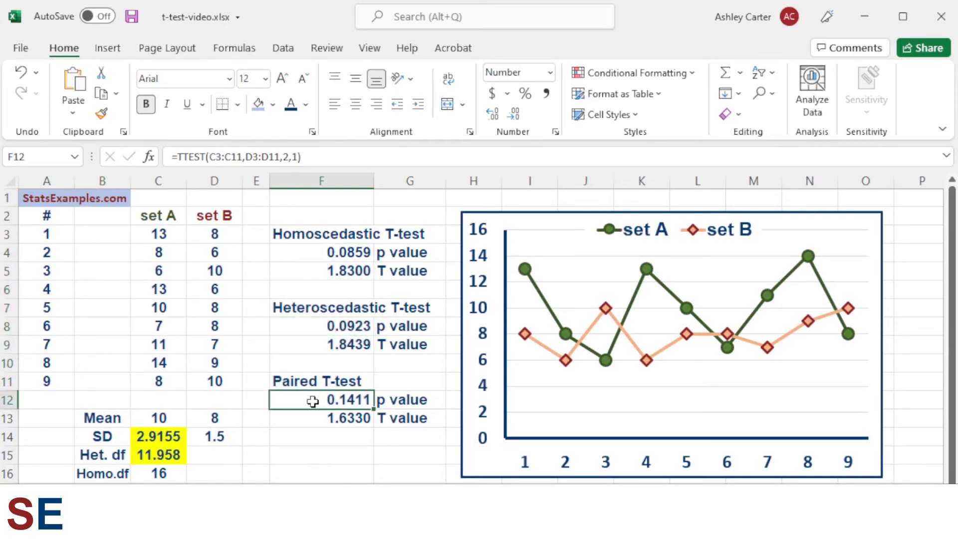
- Return to the original data sheet and review the three p value formulas and the paired T value formula
{"action": "left_click", "coordinate": [102, 511]}
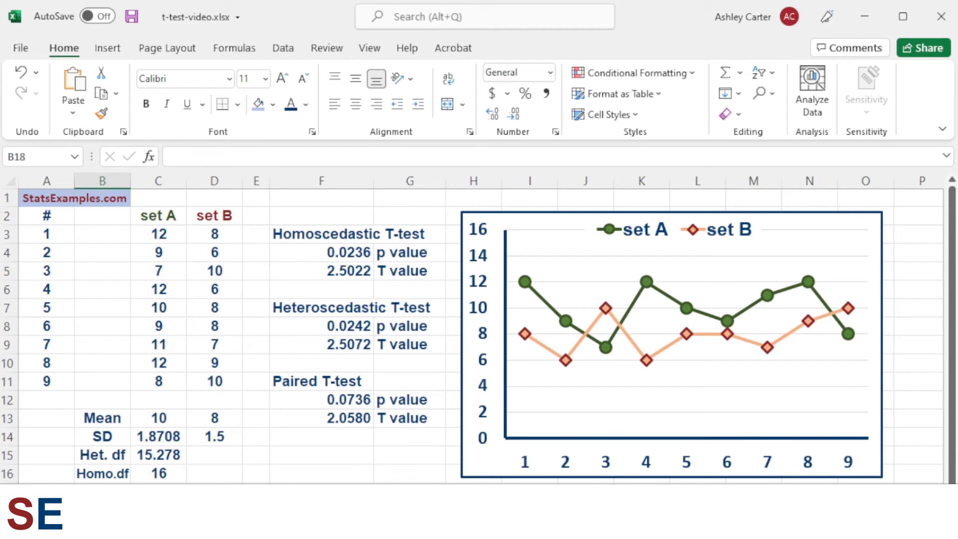
{"action": "left_click", "coordinate": [339, 252]}
{"action": "left_click", "coordinate": [329, 331]}
{"action": "left_click", "coordinate": [322, 395]}
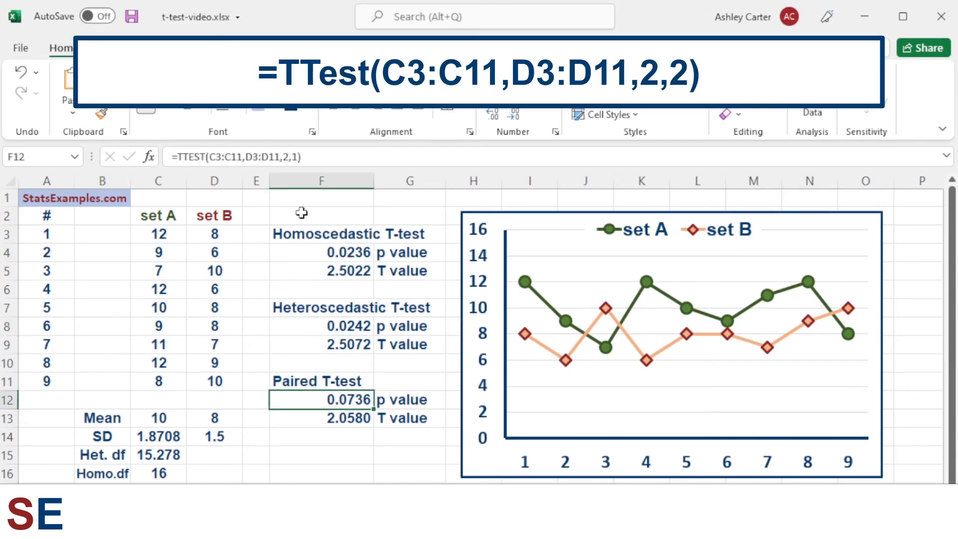
{"action": "left_click", "coordinate": [313, 156]}
{"action": "key", "text": "Return"}
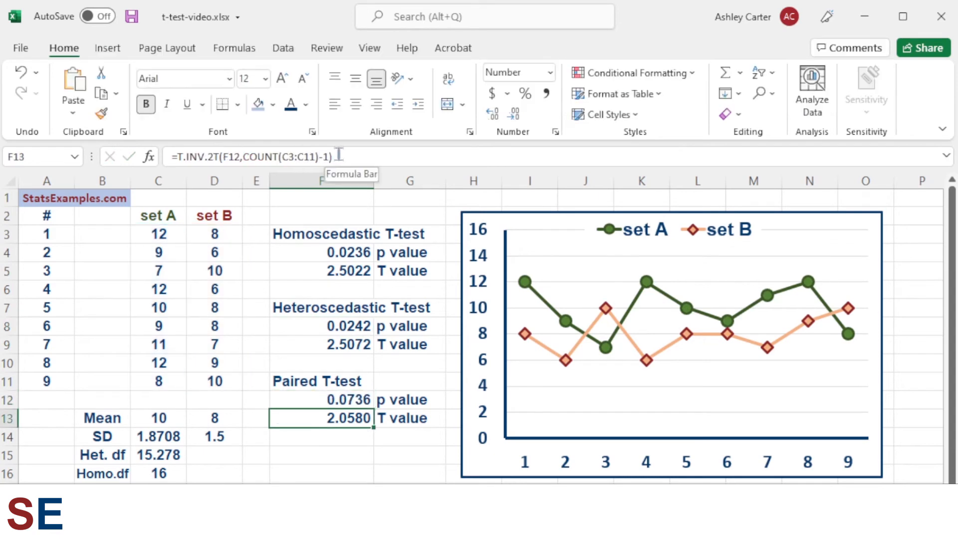
{"action": "left_click_drag", "start_coordinate": [339, 154], "coordinate": [165, 155]}
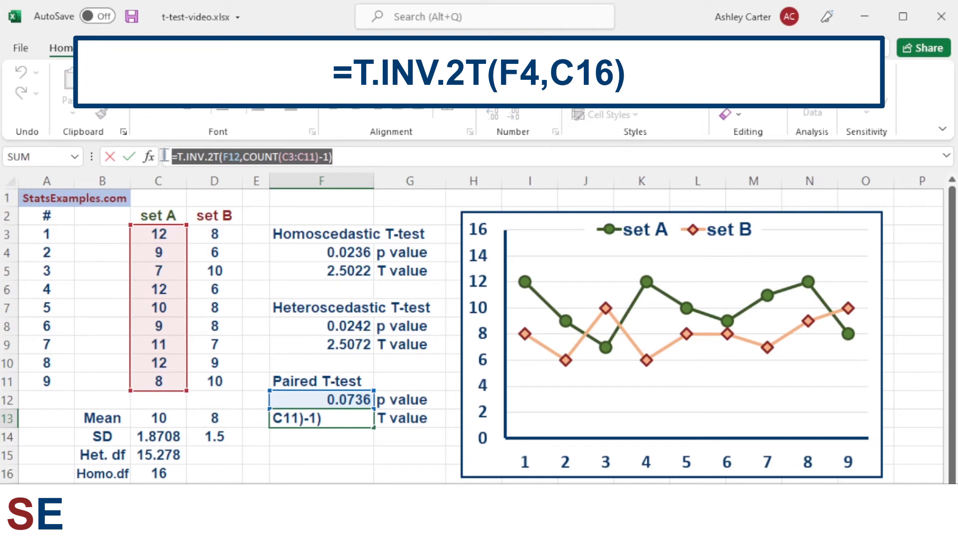
{"action": "key", "text": "Return"}
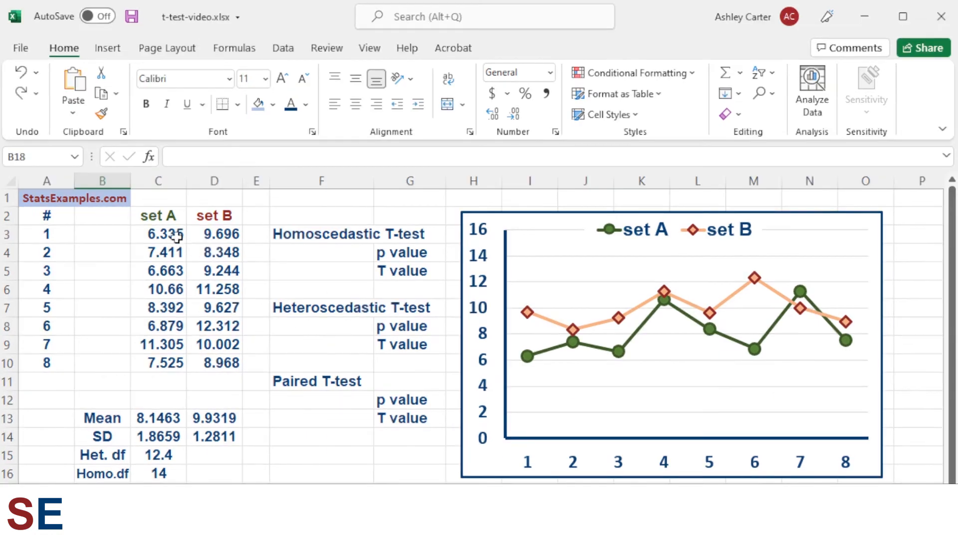
- Select the new set A and set B data, then review the mean, standard deviation and heteroscedastic df formulas in column C
{"action": "left_click_drag", "start_coordinate": [175, 237], "coordinate": [195, 360]}
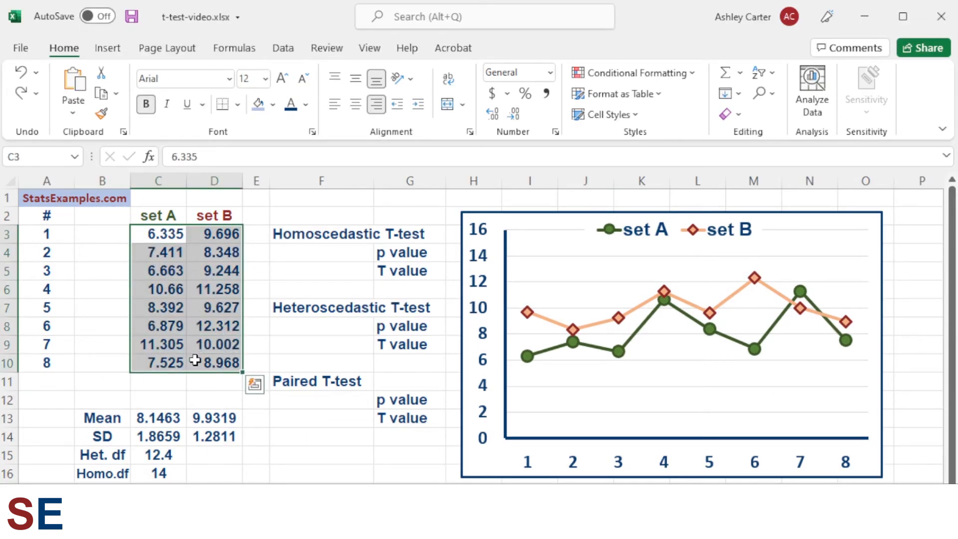
{"action": "left_click_drag", "start_coordinate": [168, 418], "coordinate": [160, 470]}
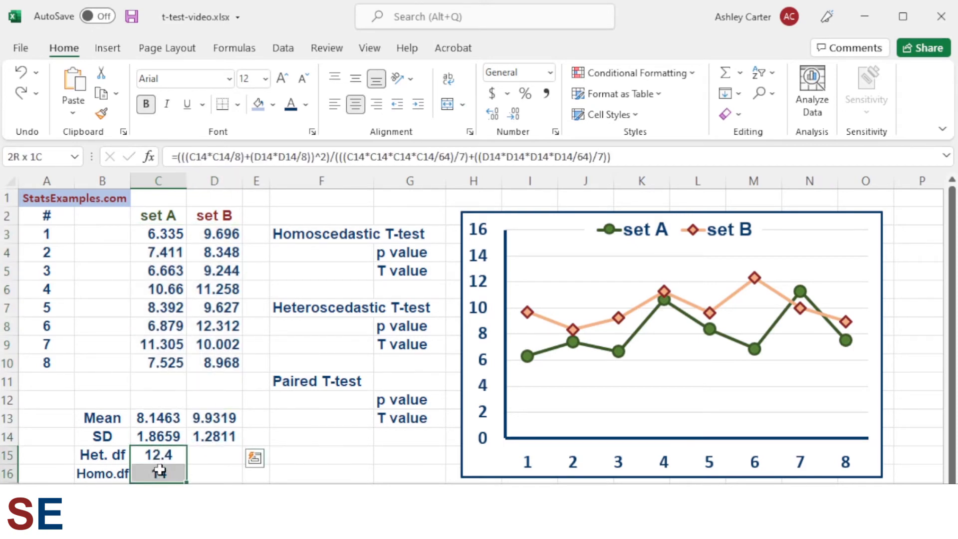
{"action": "left_click", "coordinate": [165, 418]}
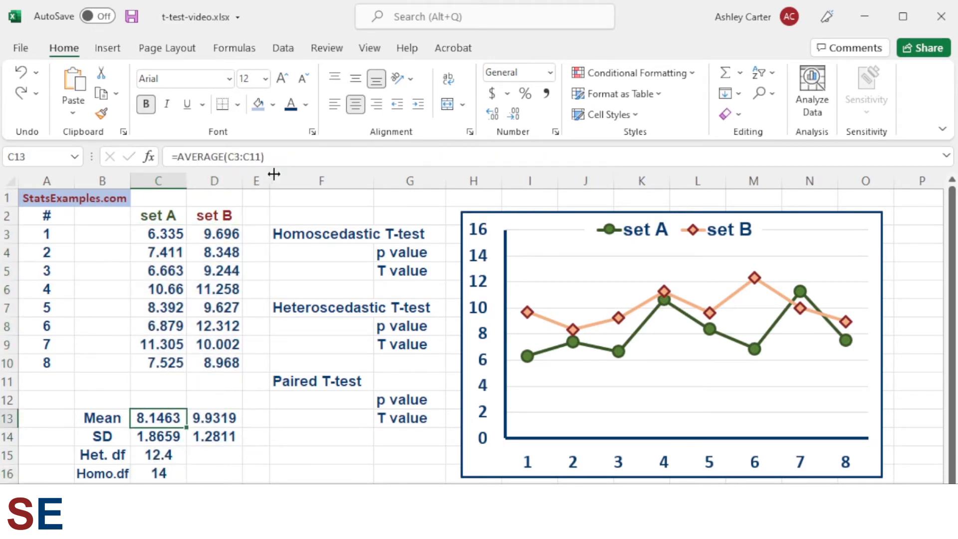
{"action": "left_click", "coordinate": [292, 153]}
{"action": "key", "text": "Return"}
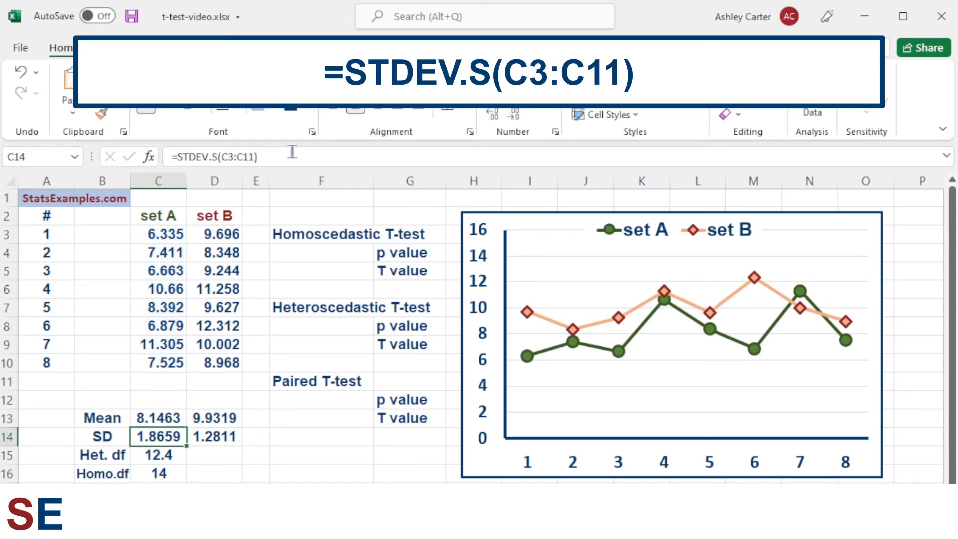
{"action": "key", "text": "Down"}
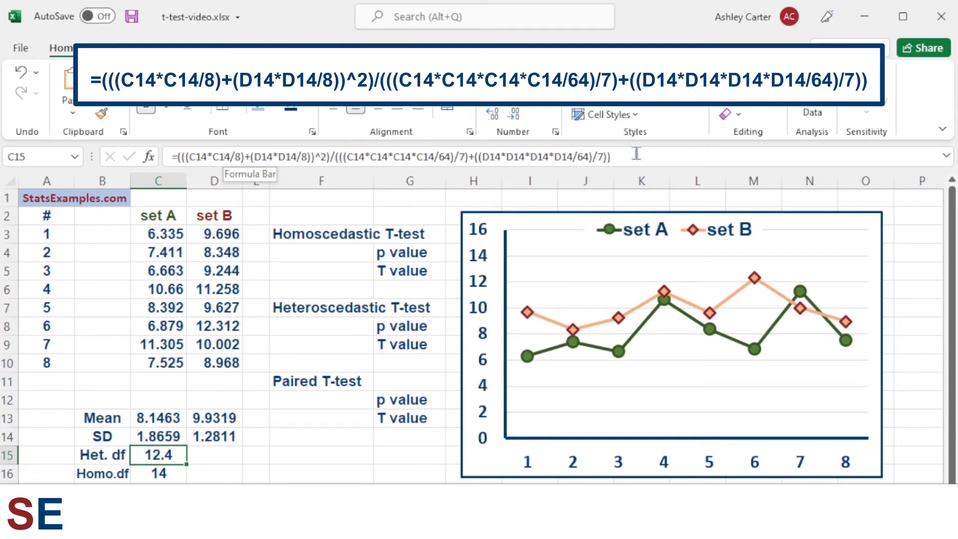
{"action": "key", "text": "Down"}
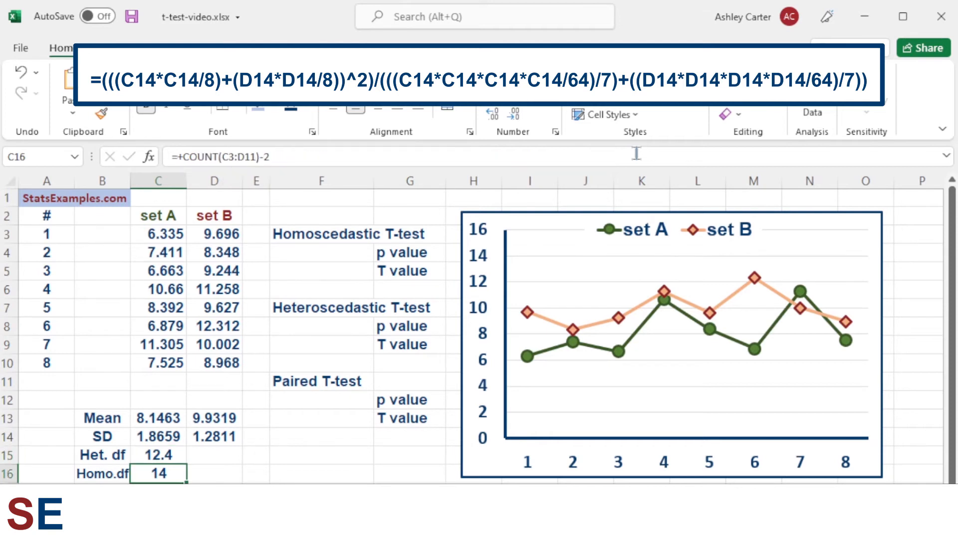
- Open the homoscedastic df formula =+COUNT(C3:D11)-2 in C16 for inspection and leave it unchanged
{"action": "left_click", "coordinate": [325, 150]}
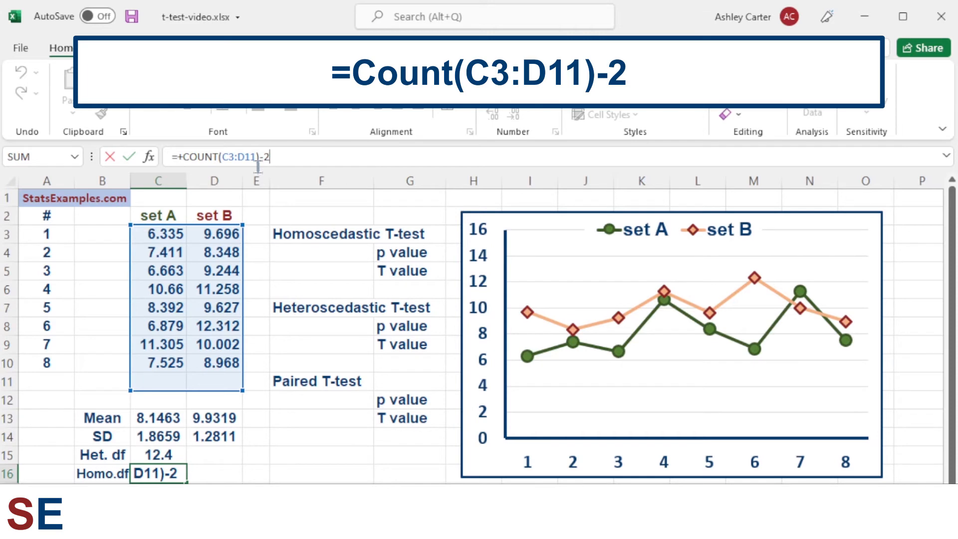
{"action": "left_click_drag", "start_coordinate": [260, 157], "coordinate": [276, 157]}
{"action": "left_click", "coordinate": [285, 156]}
{"action": "key", "text": "Return"}
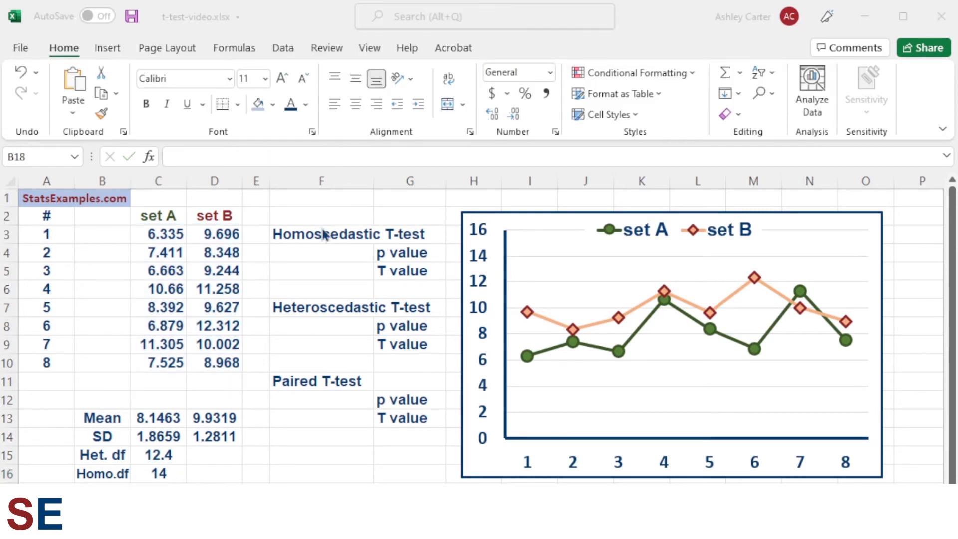
- Enter the homoscedastic p value formula =ttest(C3:C10,D3:D10,2,2) in F4
{"action": "left_click", "coordinate": [310, 255]}
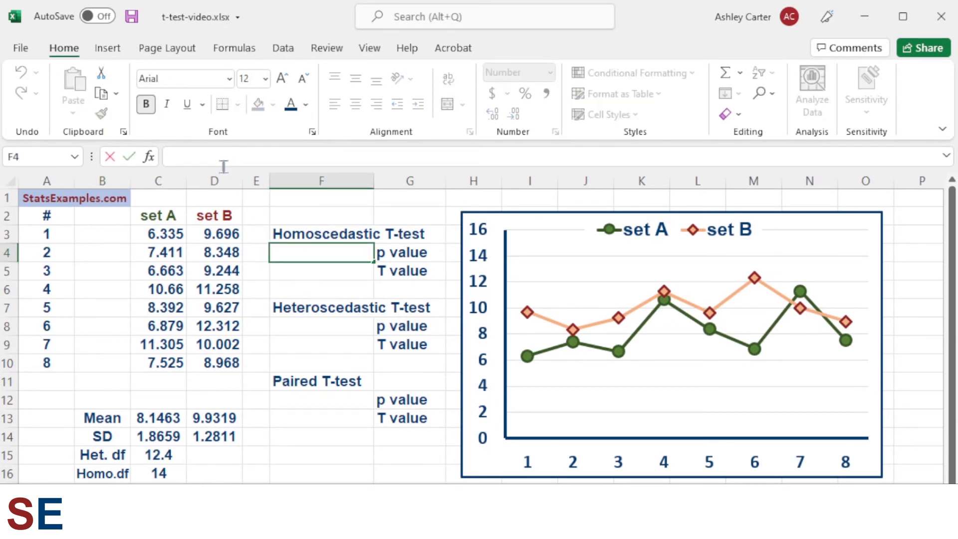
{"action": "type", "text": "="}
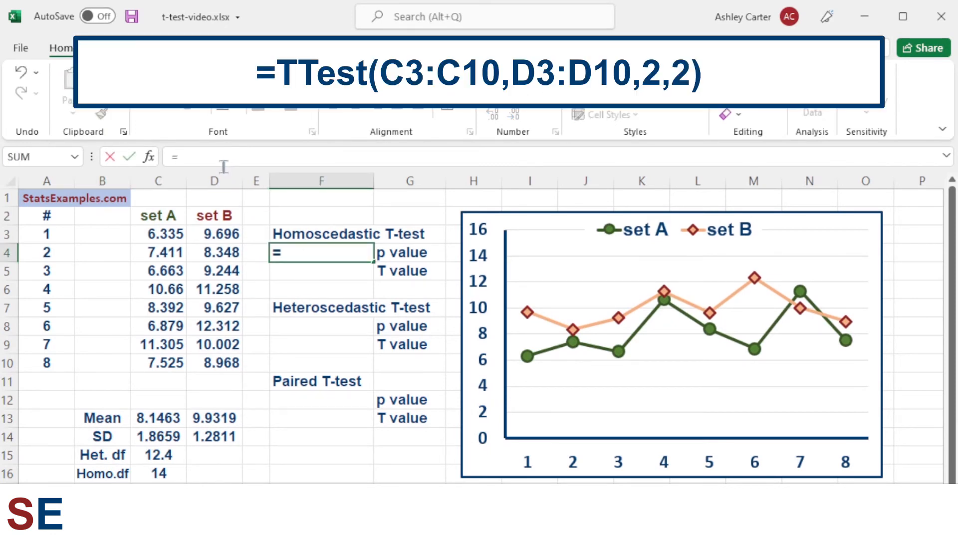
{"action": "type", "text": "tte"}
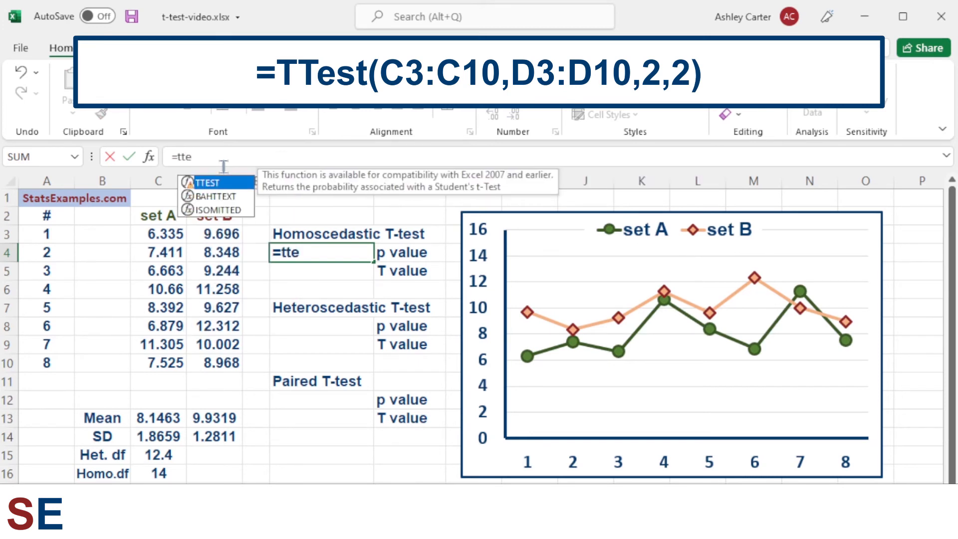
{"action": "type", "text": "st("}
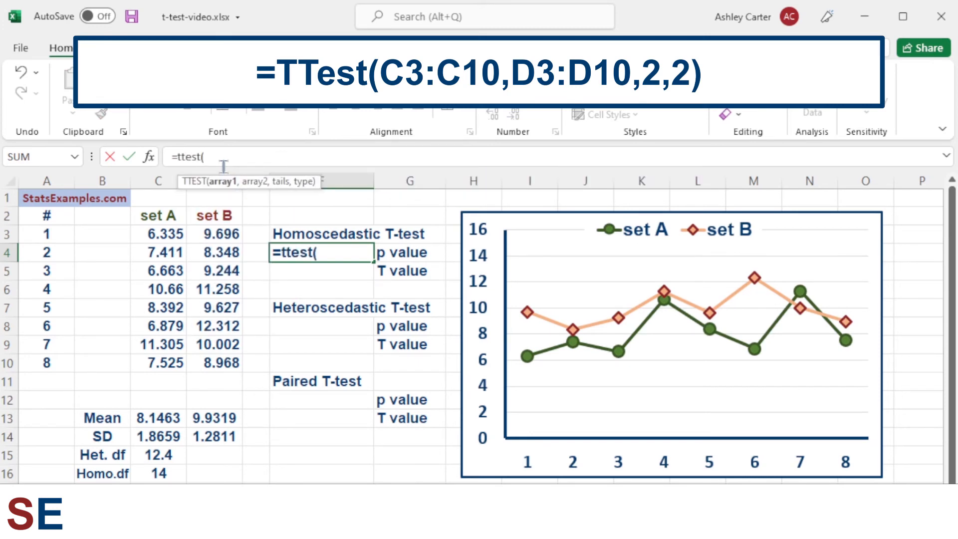
{"action": "left_click_drag", "start_coordinate": [169, 233], "coordinate": [164, 366]}
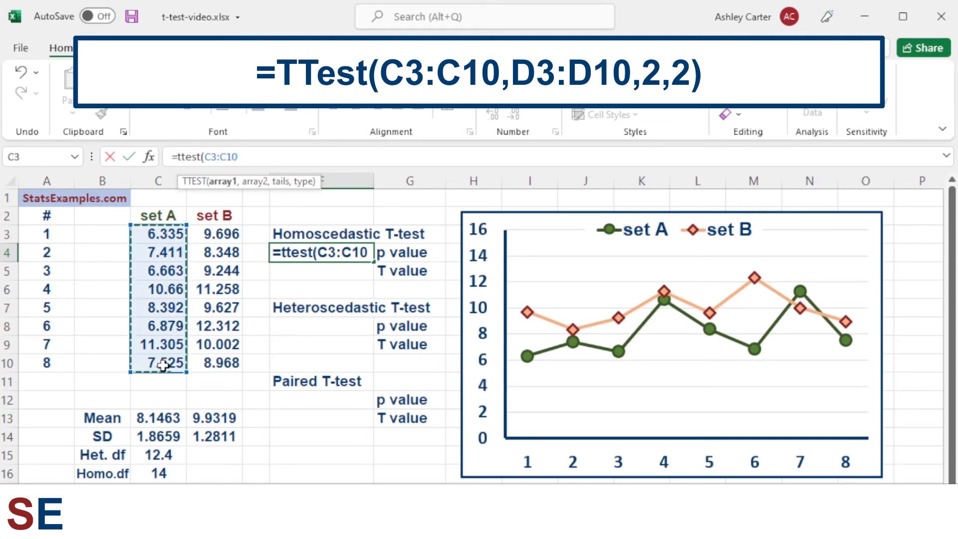
{"action": "type", "text": ","}
{"action": "left_click_drag", "start_coordinate": [214, 235], "coordinate": [214, 366]}
{"action": "type", "text": ","}
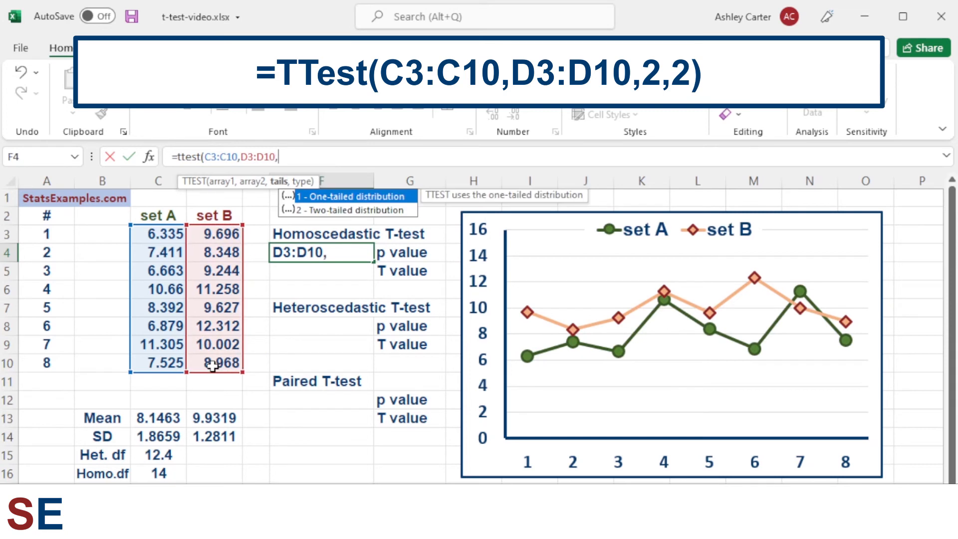
{"action": "type", "text": "2,"}
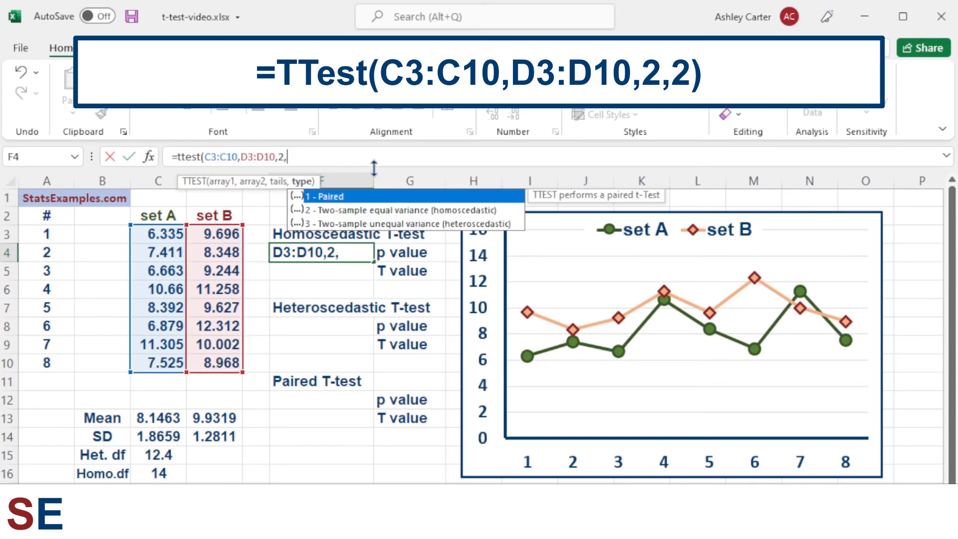
{"action": "type", "text": "2)"}
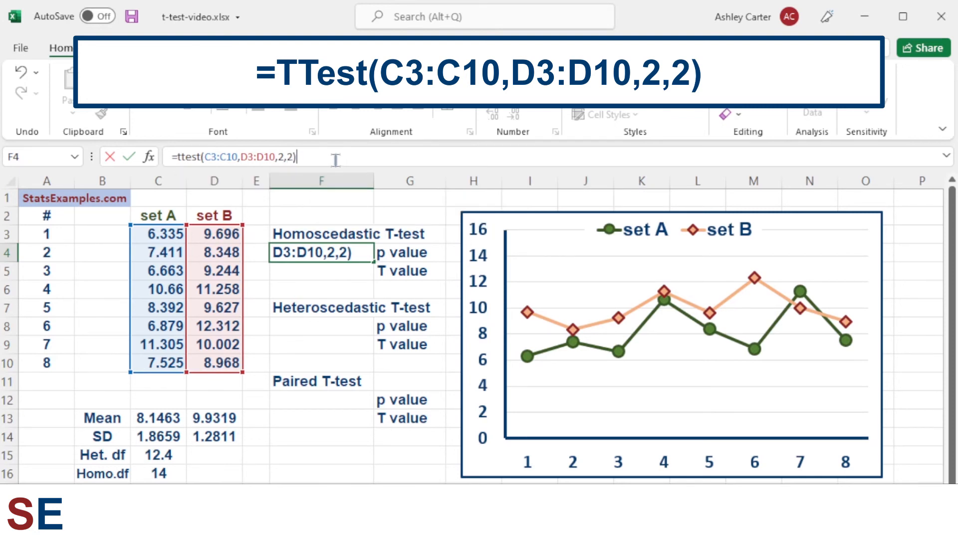
{"action": "key", "text": "Return"}
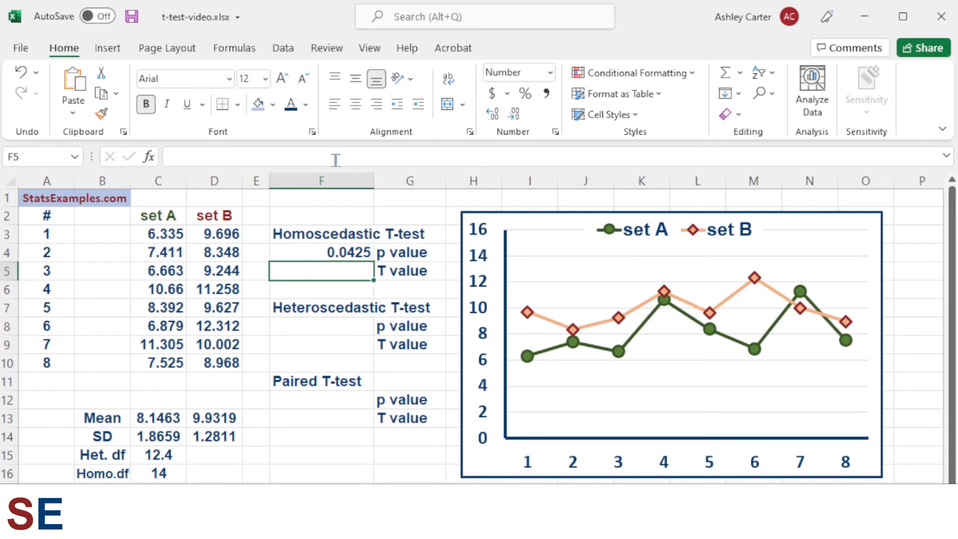
- Enter the homoscedastic T value formula =t.inv.2t(F4,C16) in F5
{"action": "left_click", "coordinate": [336, 160]}
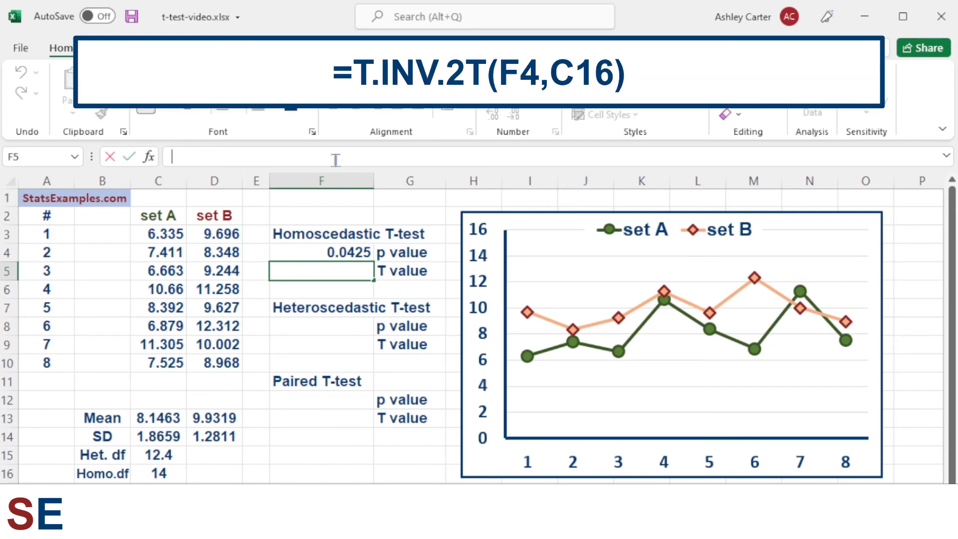
{"action": "type", "text": "="}
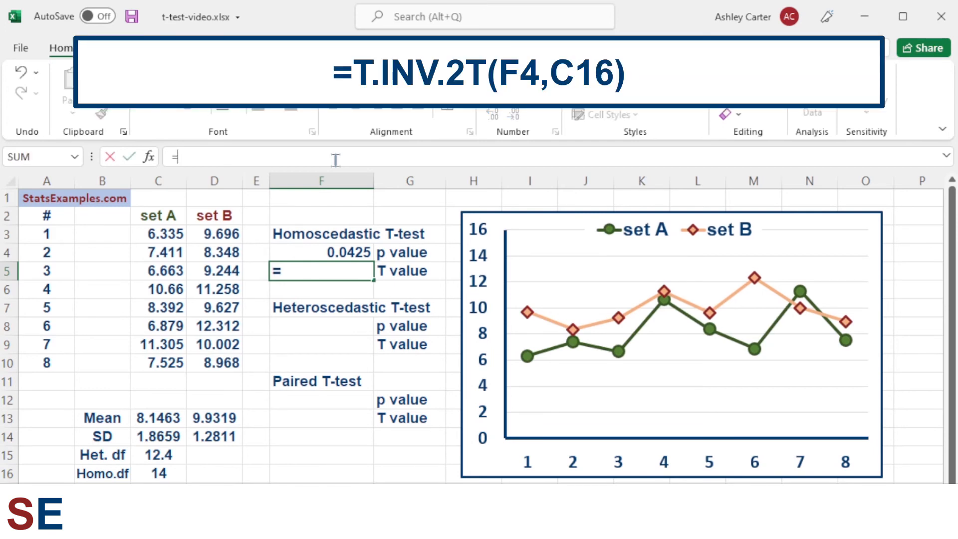
{"action": "type", "text": "t"}
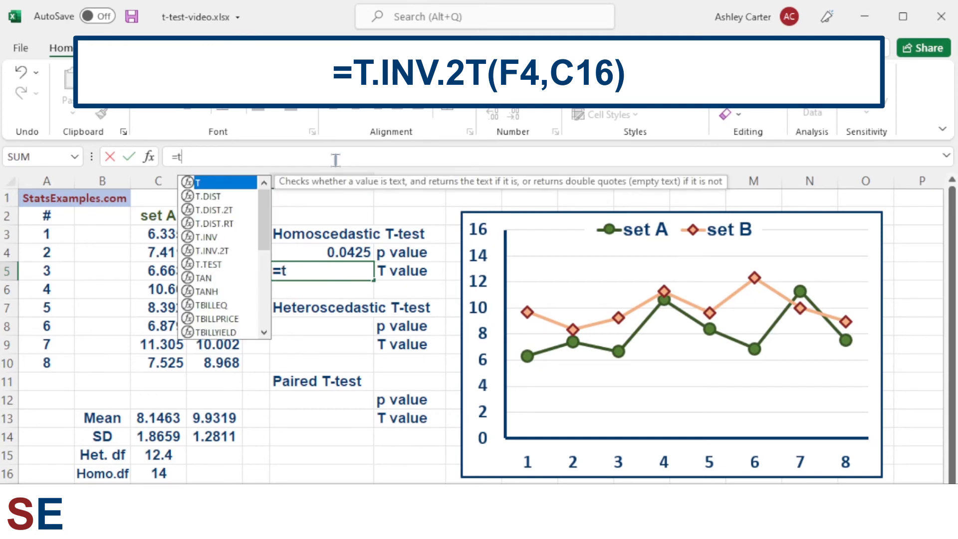
{"action": "type", "text": ".i"}
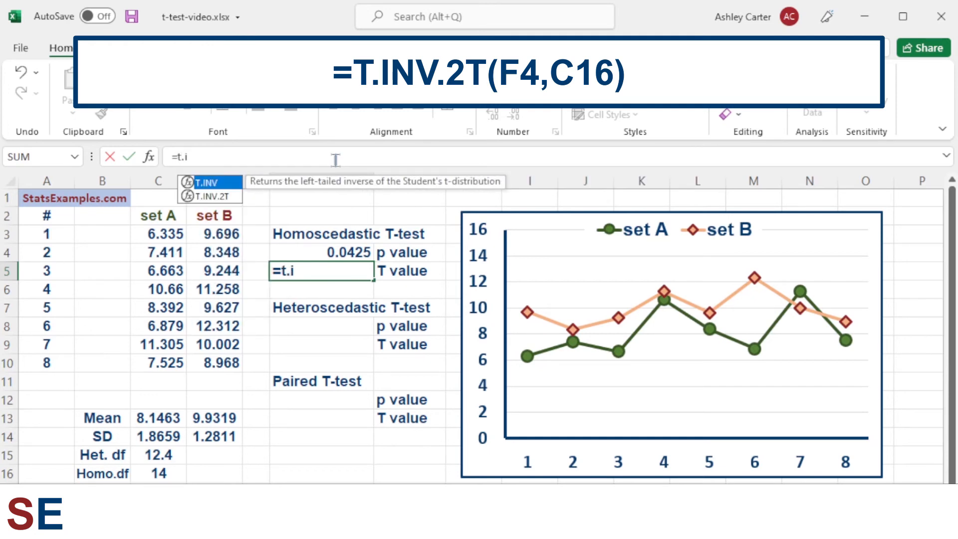
{"action": "type", "text": "nv."}
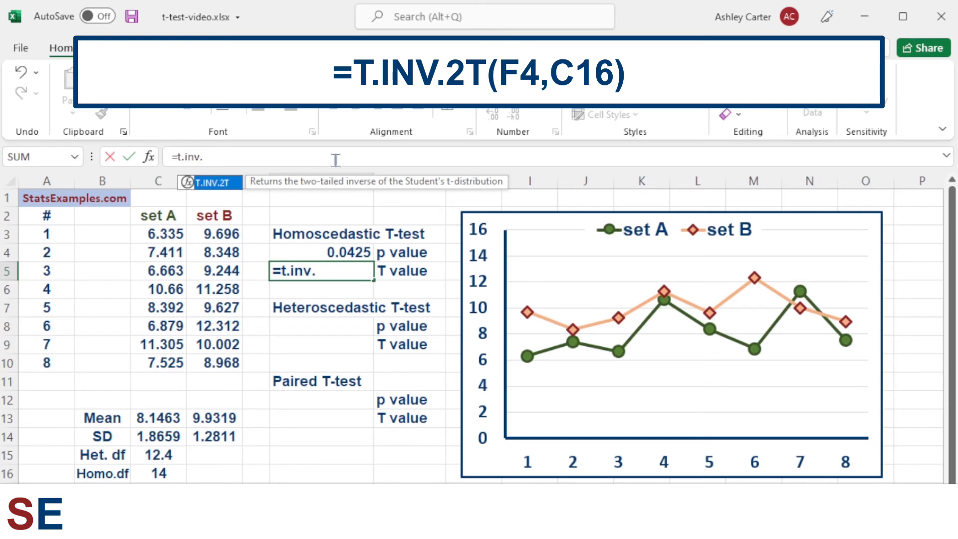
{"action": "type", "text": "2t("}
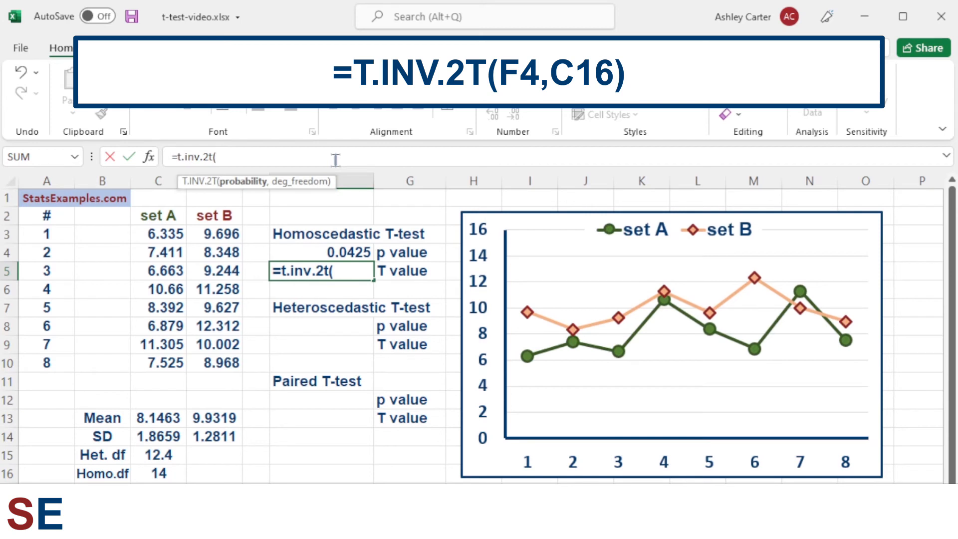
{"action": "left_click", "coordinate": [329, 252]}
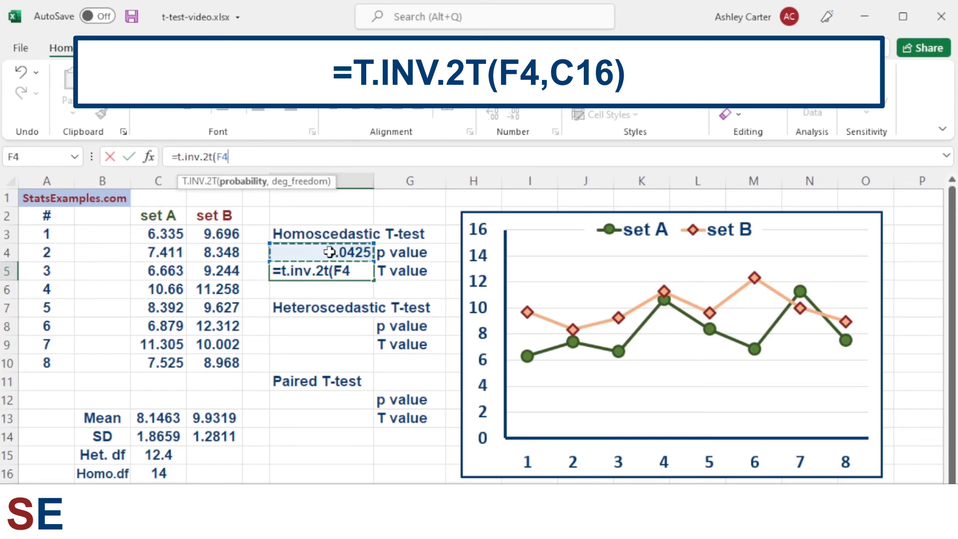
{"action": "type", "text": ","}
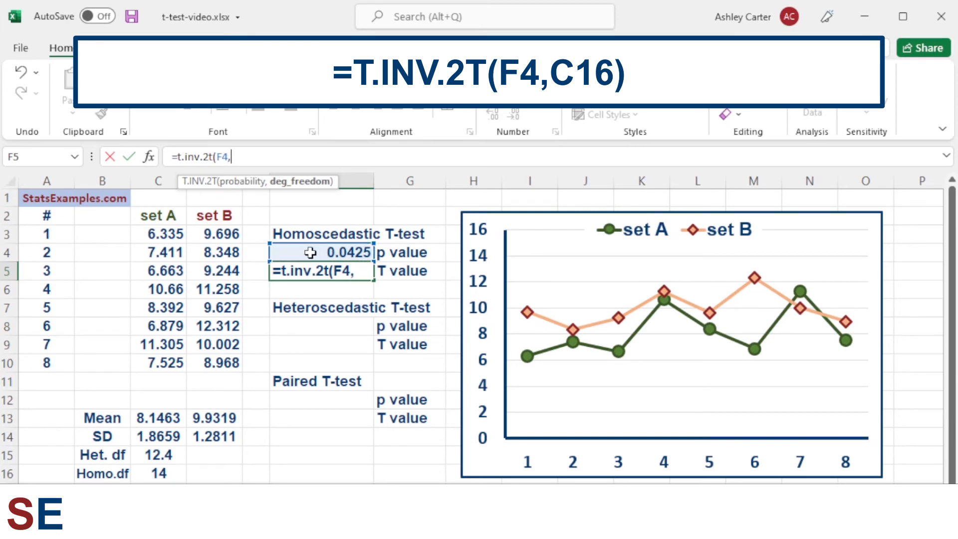
{"action": "left_click", "coordinate": [149, 473]}
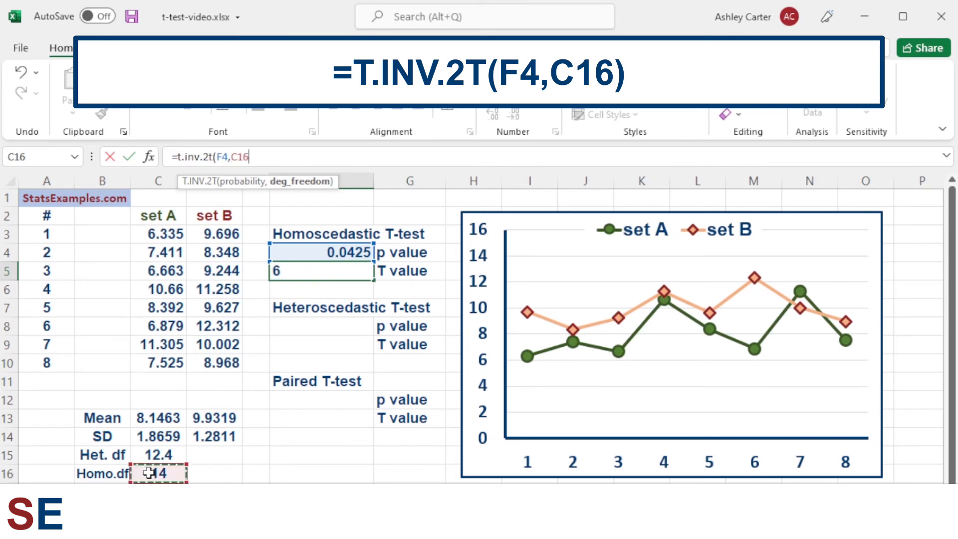
{"action": "type", "text": ")"}
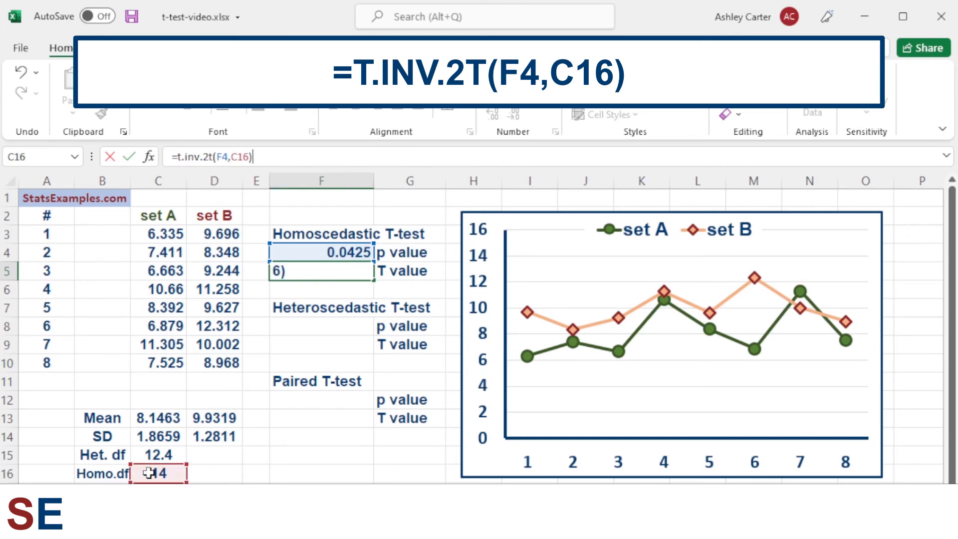
{"action": "key", "text": "Return"}
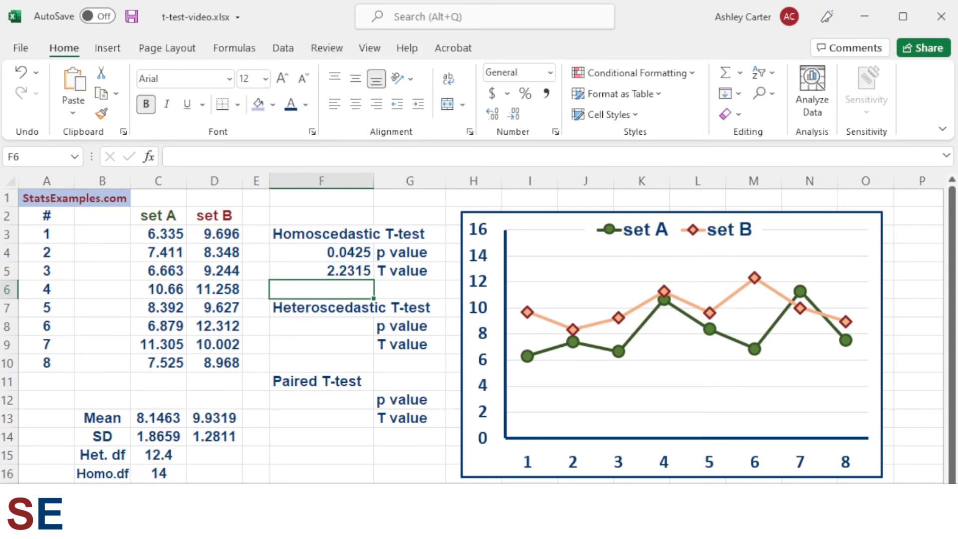
- Enter the heteroscedastic p value formula =ttest(C3:C10,D3:D10,2,3) in F8
{"action": "left_click", "coordinate": [316, 325]}
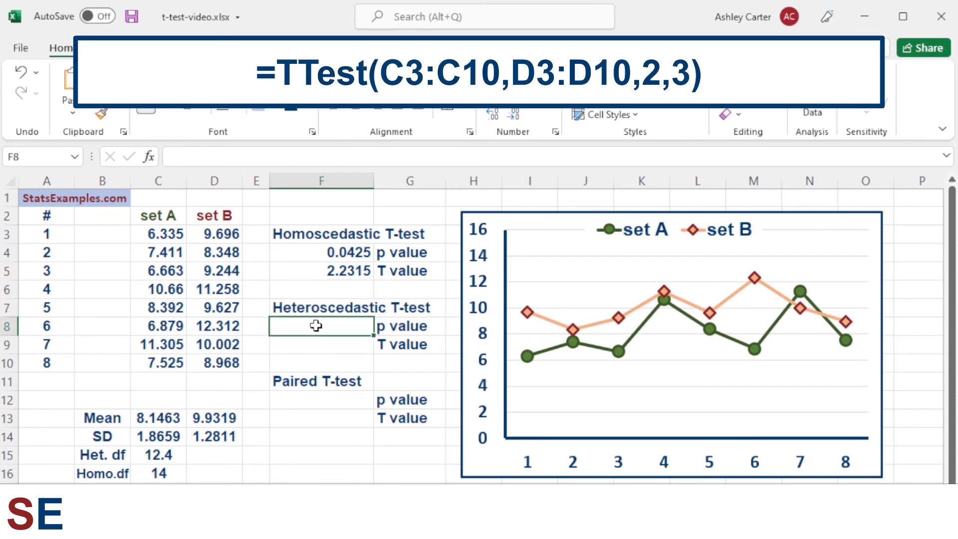
{"action": "type", "text": "=tte"}
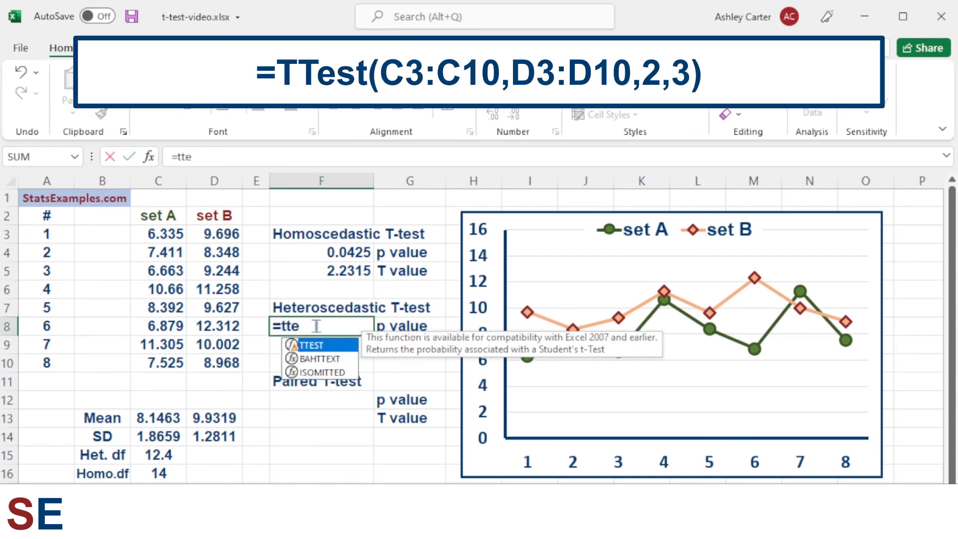
{"action": "type", "text": "st("}
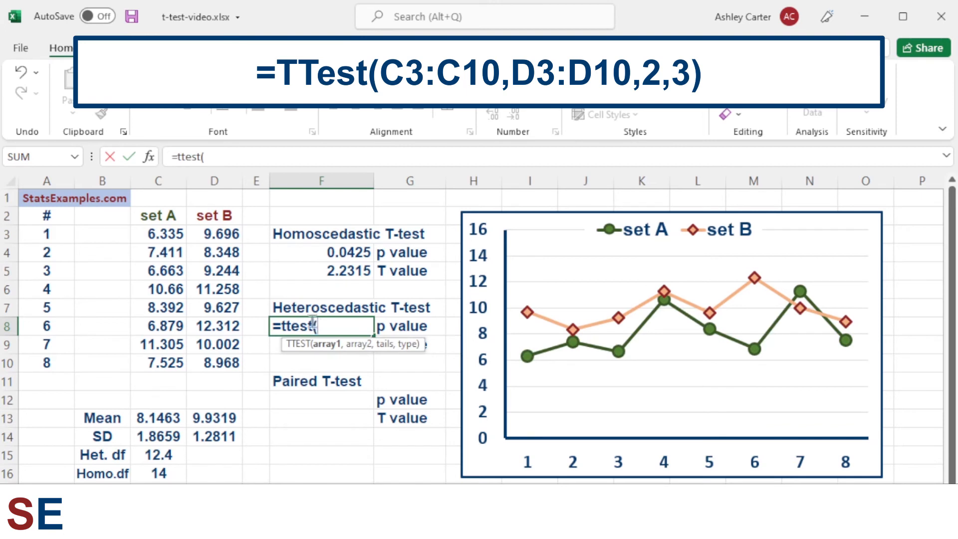
{"action": "left_click_drag", "start_coordinate": [167, 233], "coordinate": [177, 364]}
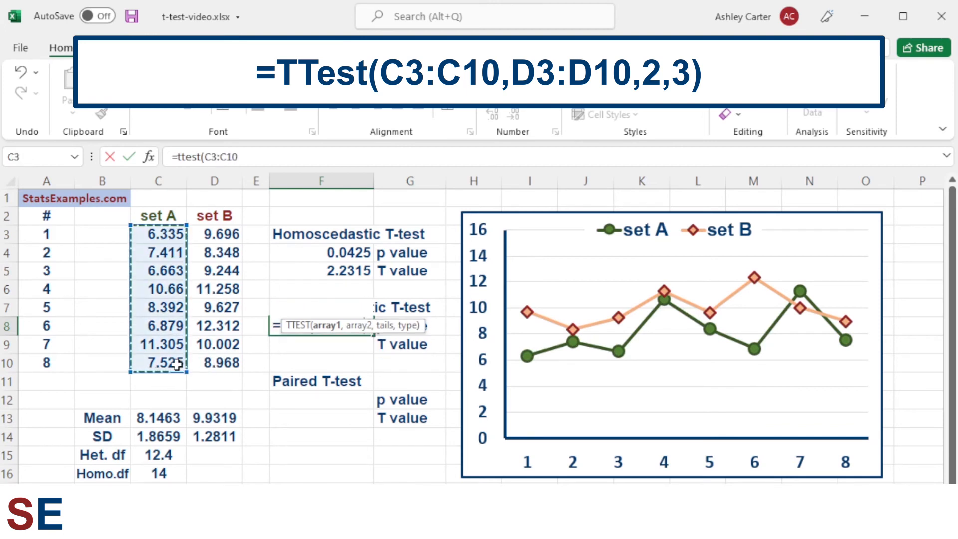
{"action": "type", "text": ","}
{"action": "left_click_drag", "start_coordinate": [213, 231], "coordinate": [214, 363]}
{"action": "type", "text": ",2"}
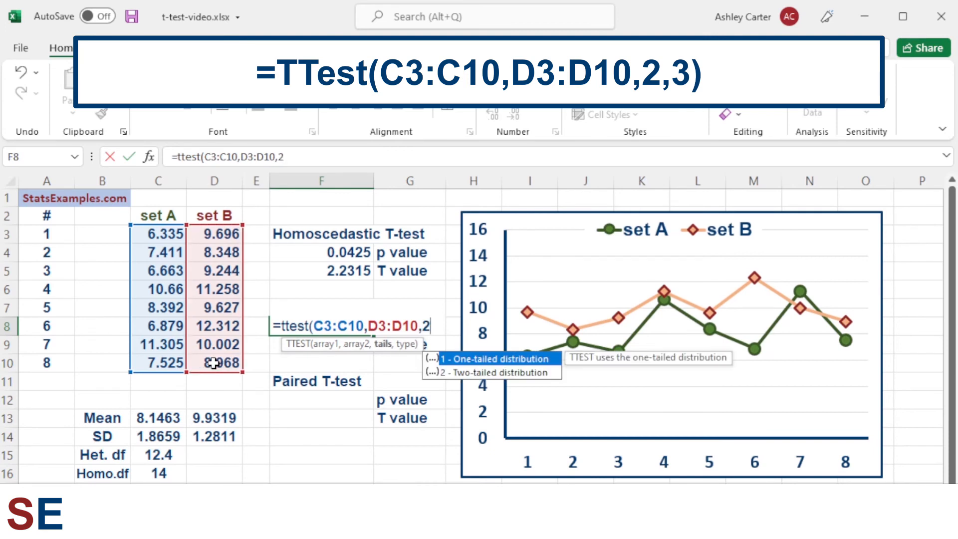
{"action": "type", "text": ","}
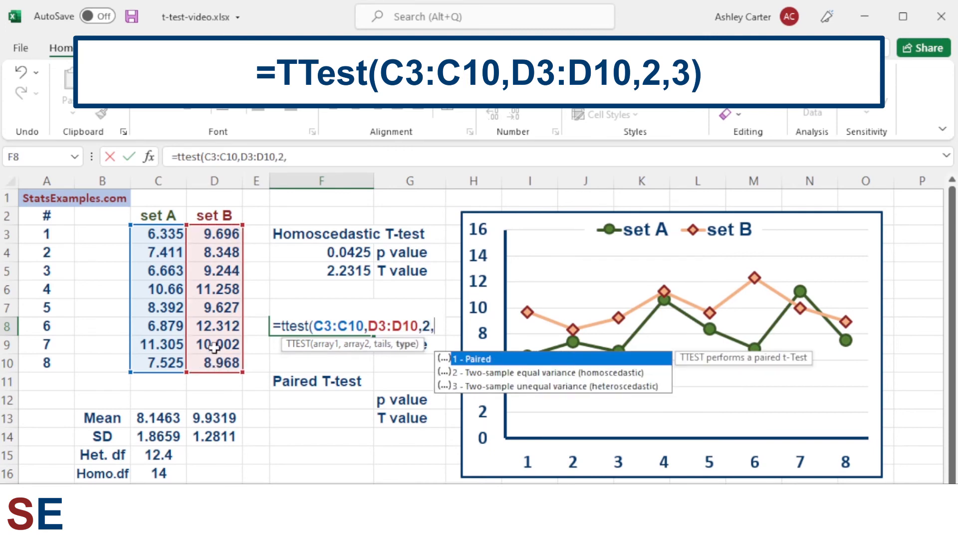
{"action": "type", "text": "3)"}
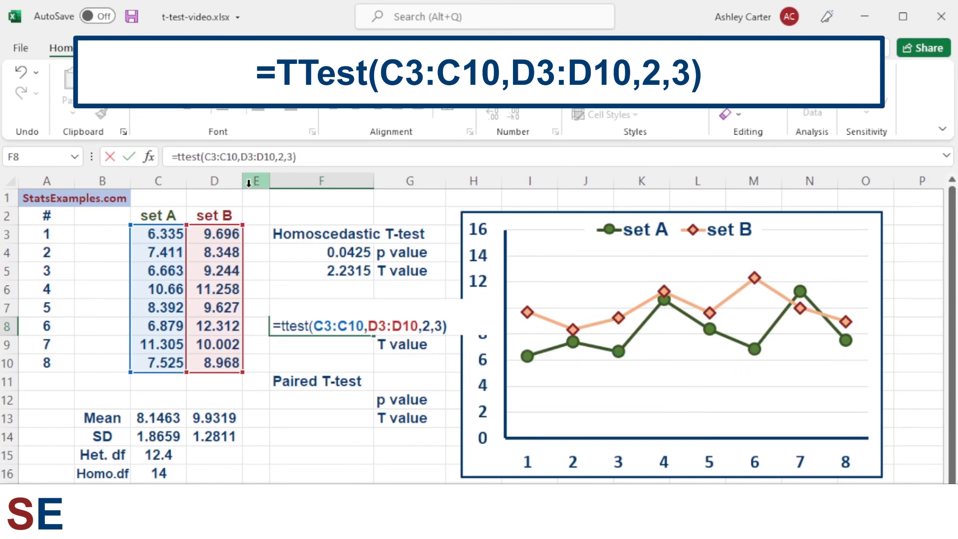
{"action": "key", "text": "Return"}
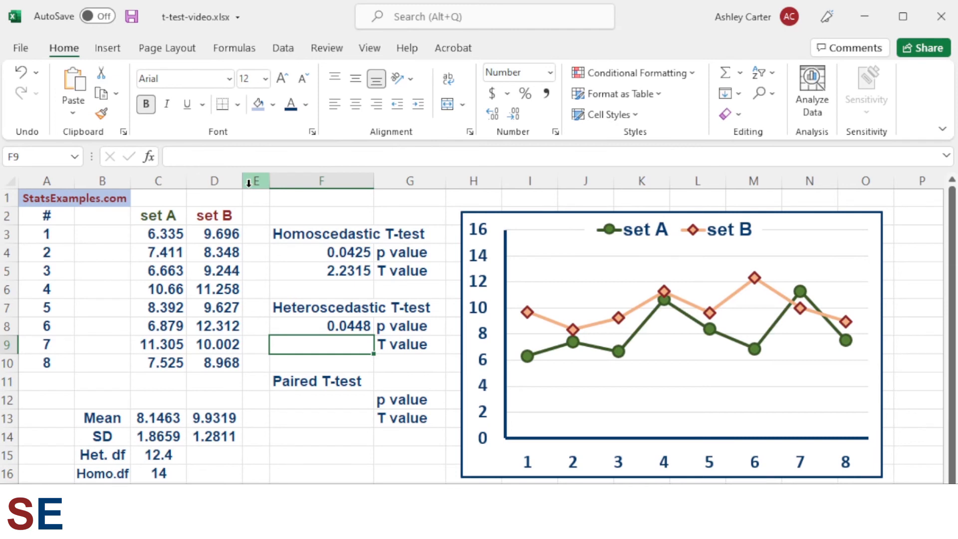
- Enter the heteroscedastic T value formula =t.inv.2t(F8,C15) in F9
{"action": "type", "text": "="}
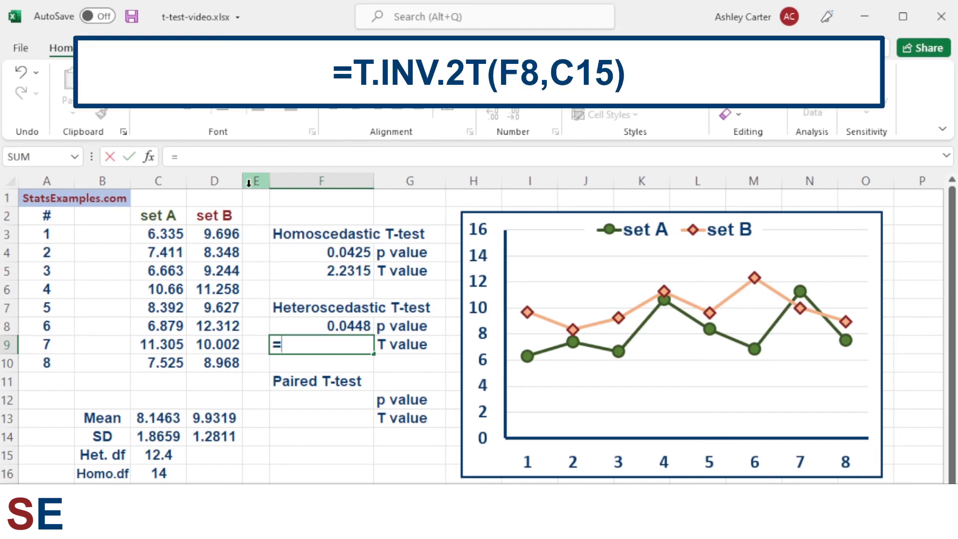
{"action": "type", "text": "t."}
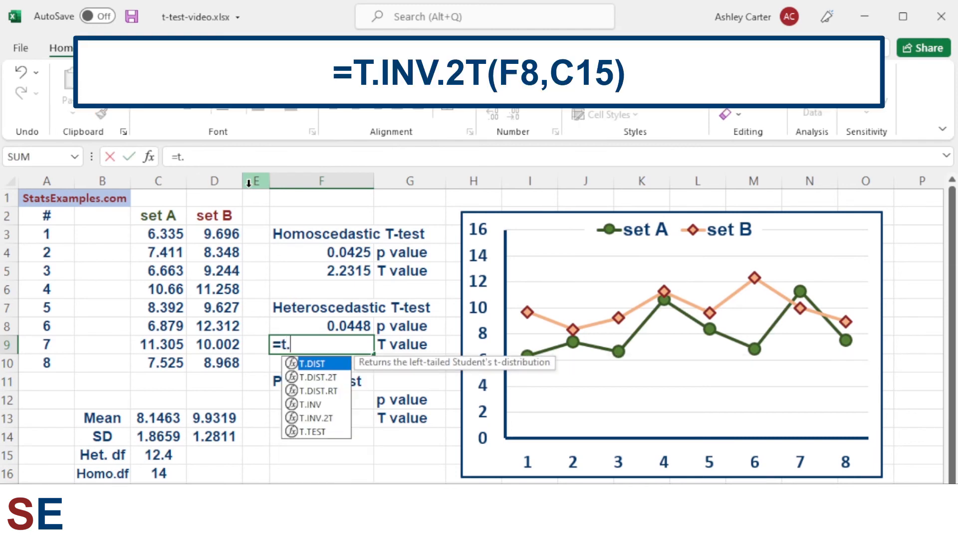
{"action": "type", "text": "inv"}
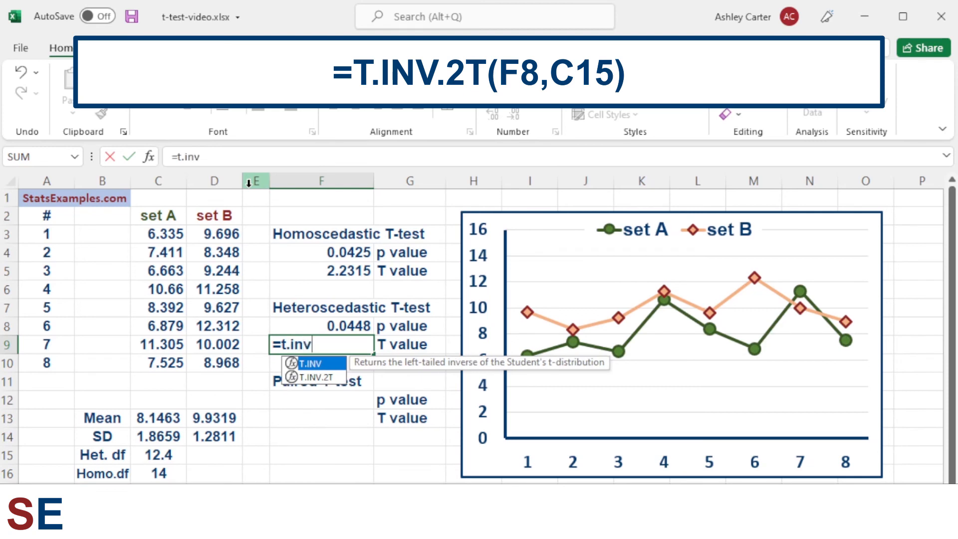
{"action": "type", "text": ".2t"}
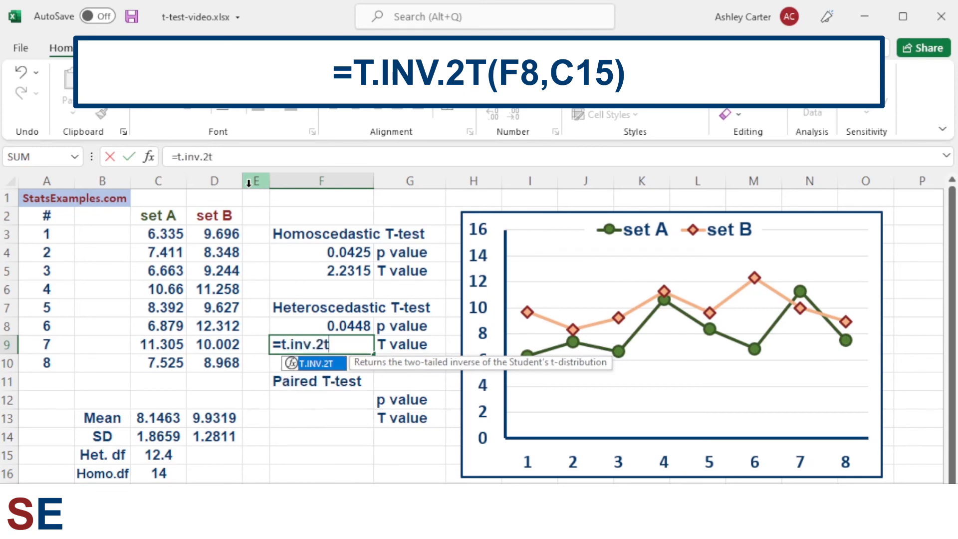
{"action": "type", "text": "("}
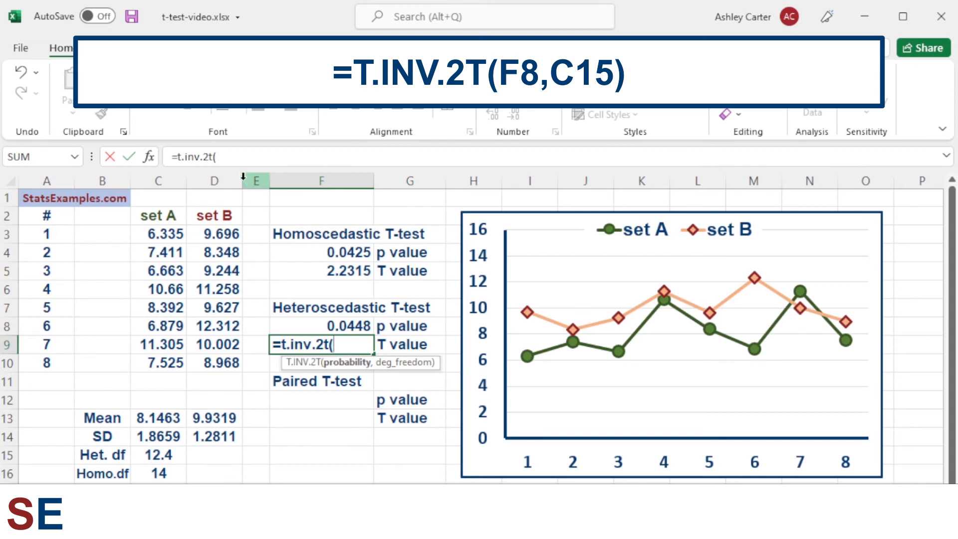
{"action": "left_click", "coordinate": [324, 326]}
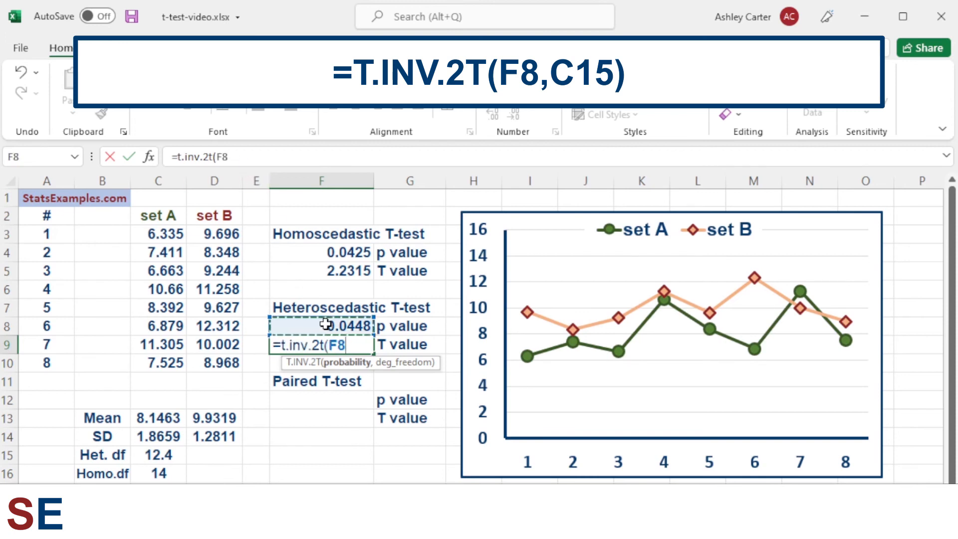
{"action": "type", "text": ","}
{"action": "left_click", "coordinate": [163, 456]}
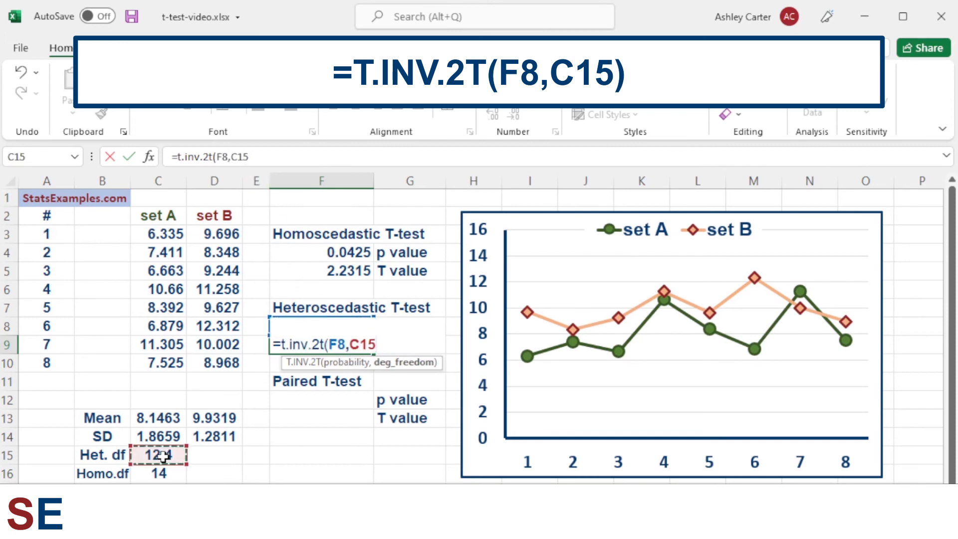
{"action": "type", "text": ")"}
{"action": "key", "text": "Return"}
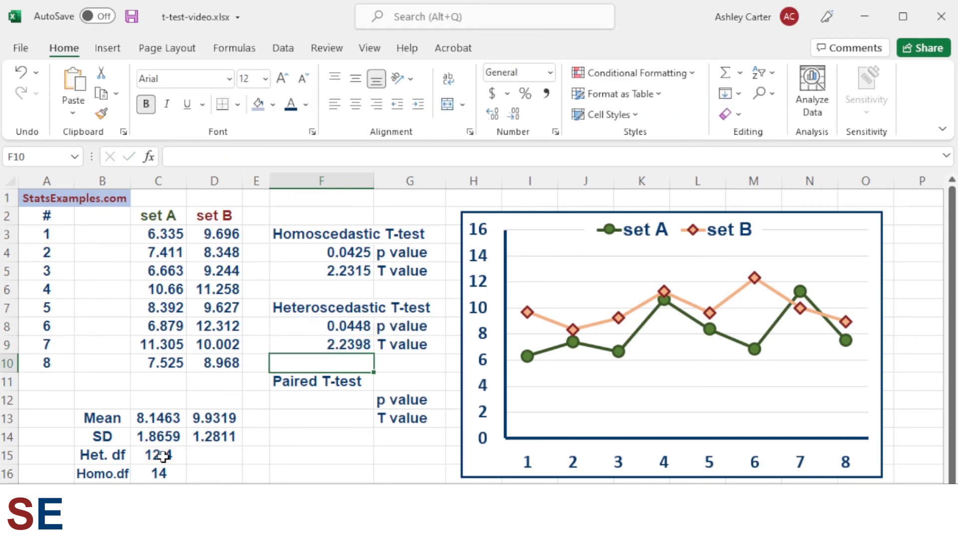
- Enter the paired p value formula =ttest(C3:C10,D3:D10,2,1) in F12
{"action": "left_click", "coordinate": [329, 398]}
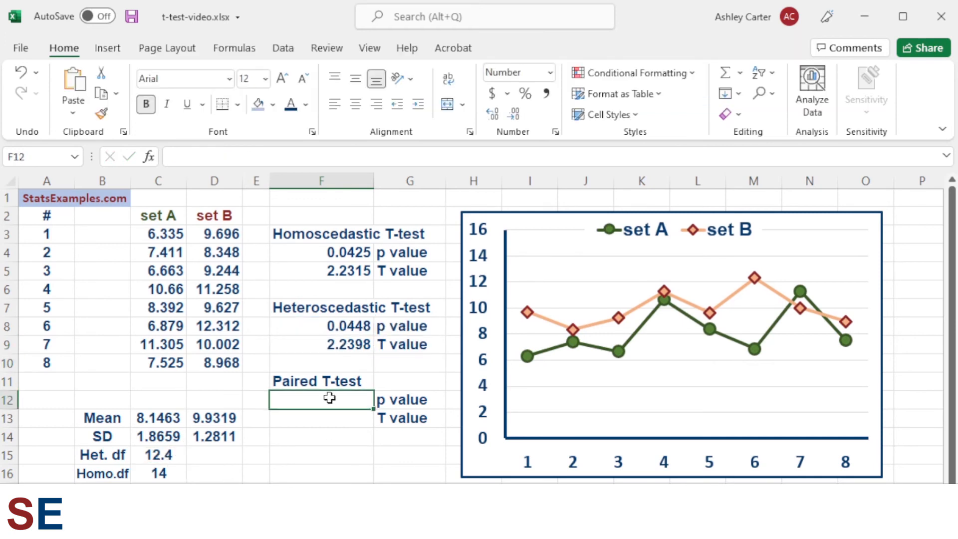
{"action": "type", "text": "=t"}
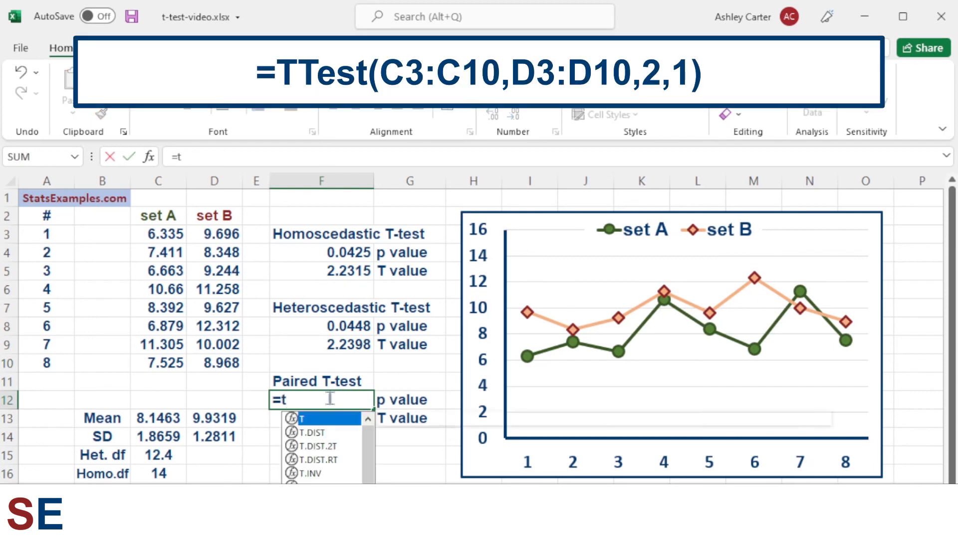
{"action": "type", "text": "test("}
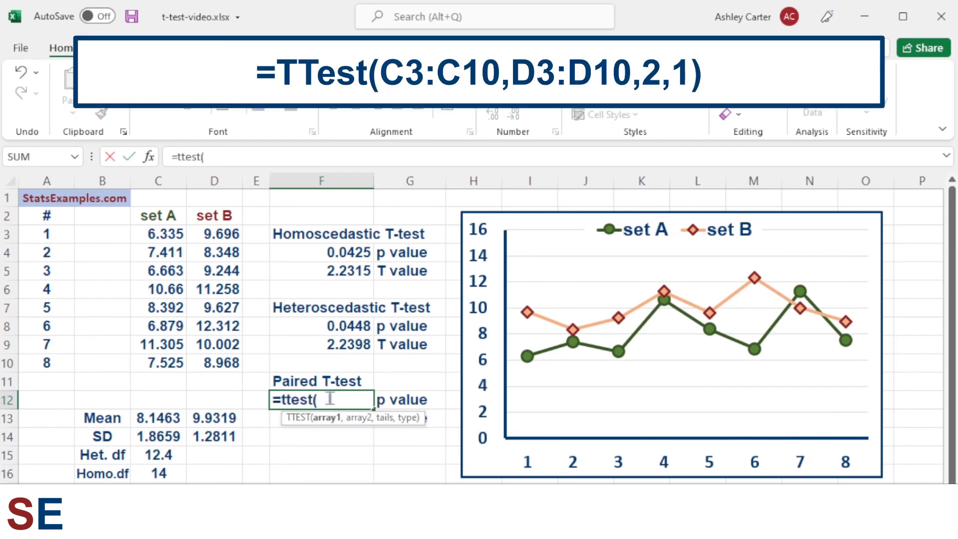
{"action": "left_click_drag", "start_coordinate": [176, 235], "coordinate": [167, 360]}
{"action": "type", "text": ","}
{"action": "left_click_drag", "start_coordinate": [218, 233], "coordinate": [216, 363]}
{"action": "type", "text": ","}
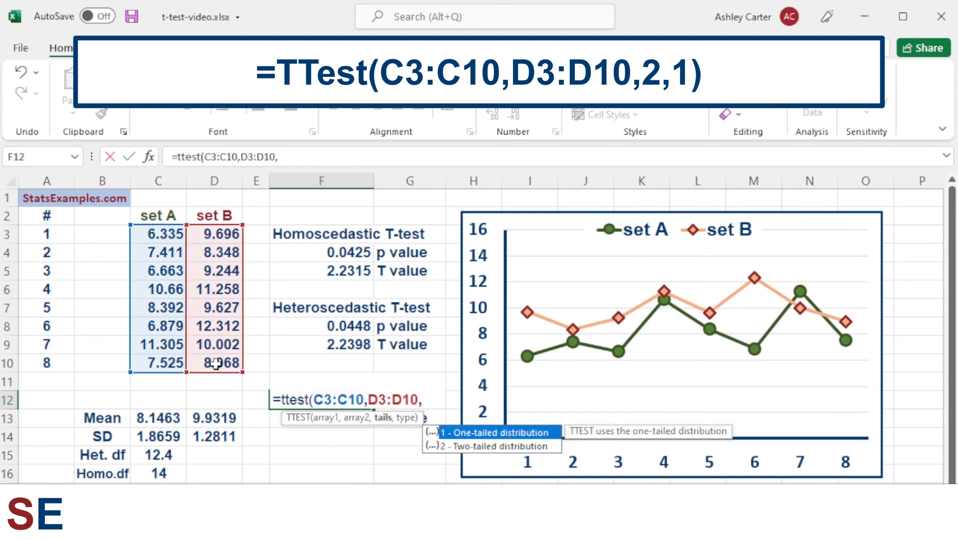
{"action": "type", "text": "2,"}
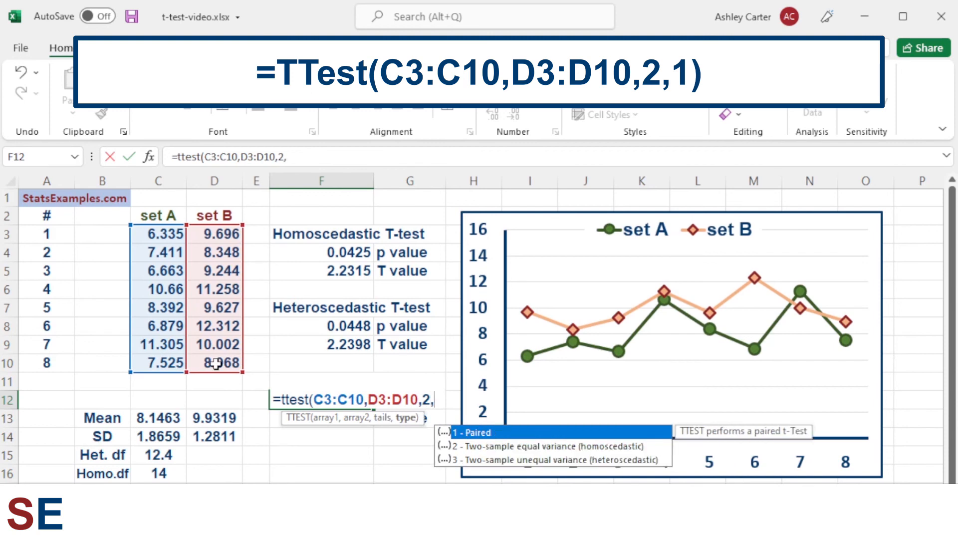
{"action": "type", "text": "1)"}
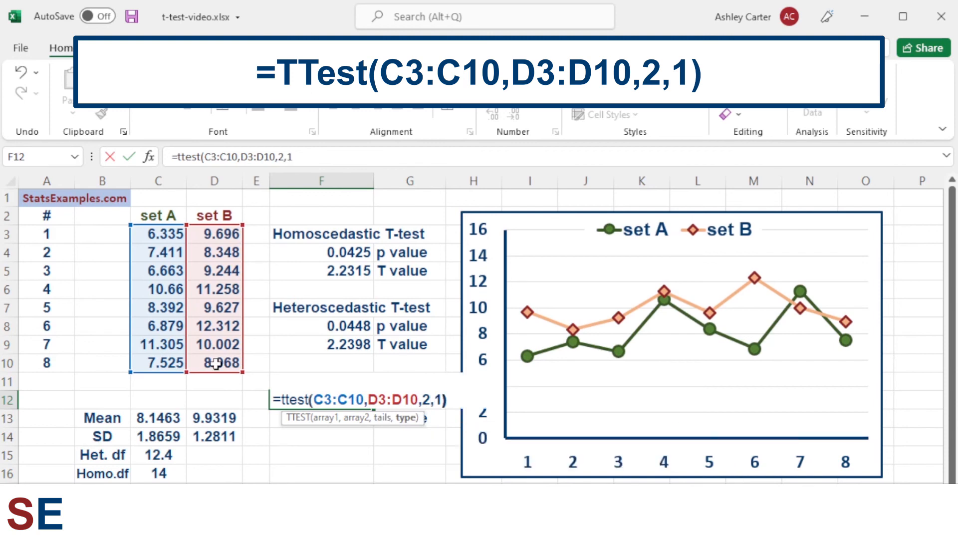
{"action": "key", "text": "Return"}
- Enter the paired T value formula =t.inv.2t(F12,count(C3:C10)-1) in F13
{"action": "type", "text": "="}
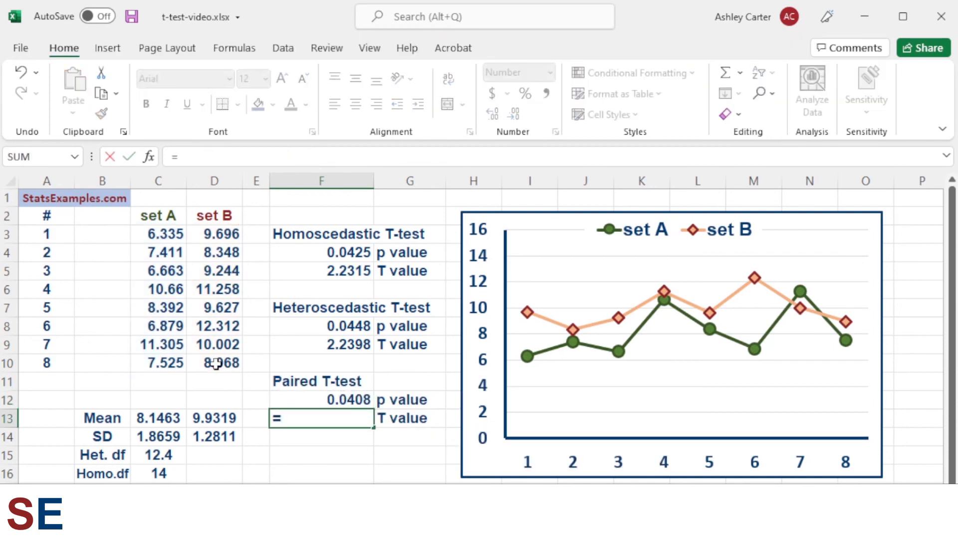
{"action": "type", "text": "t.i"}
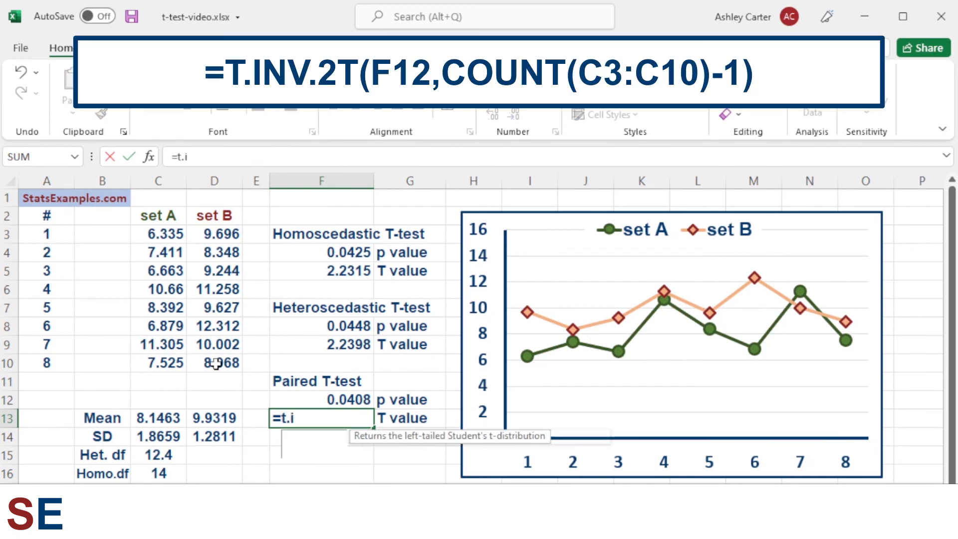
{"action": "type", "text": "nv."}
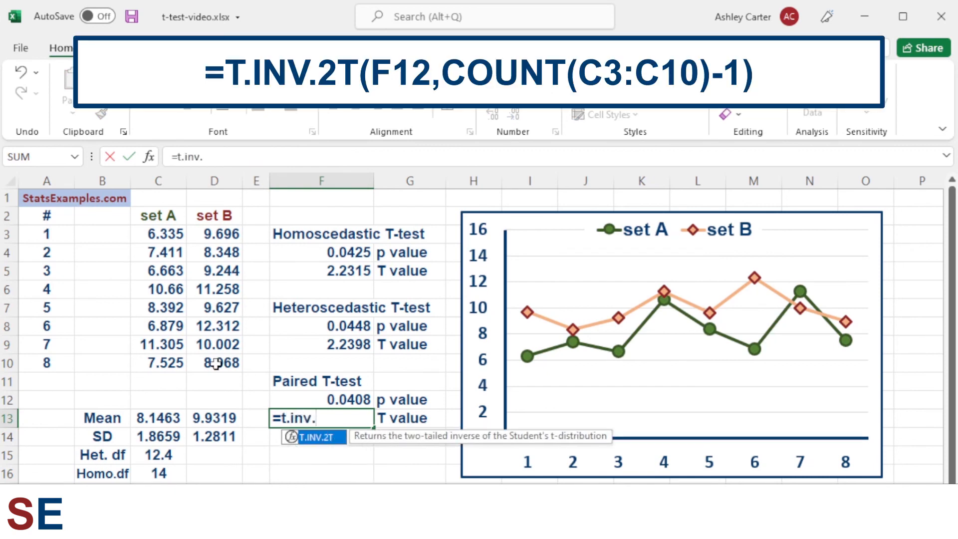
{"action": "type", "text": "2t("}
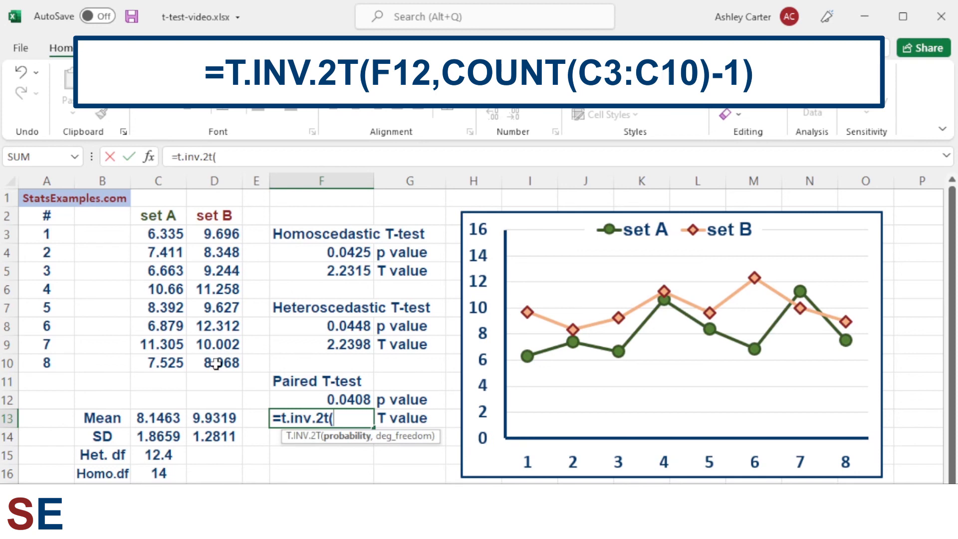
{"action": "left_click", "coordinate": [329, 397]}
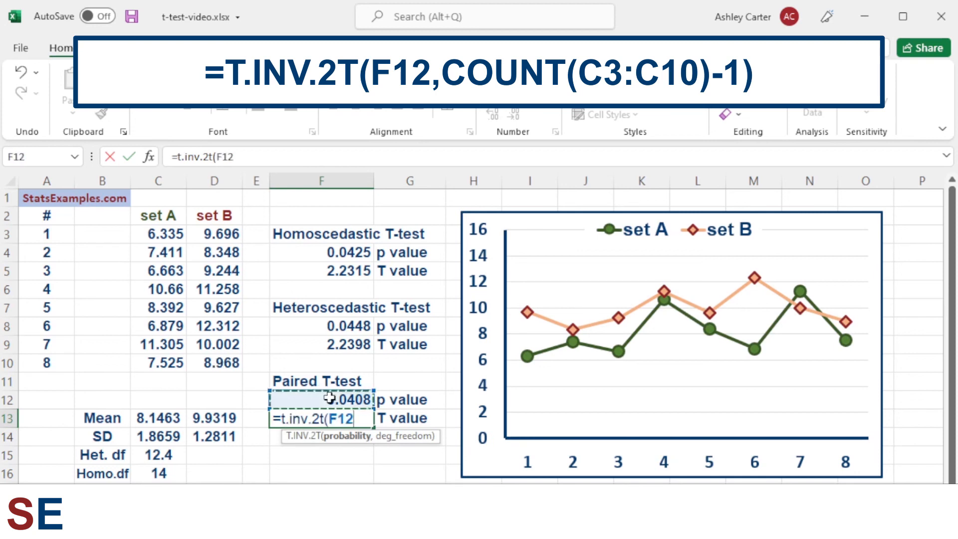
{"action": "type", "text": ","}
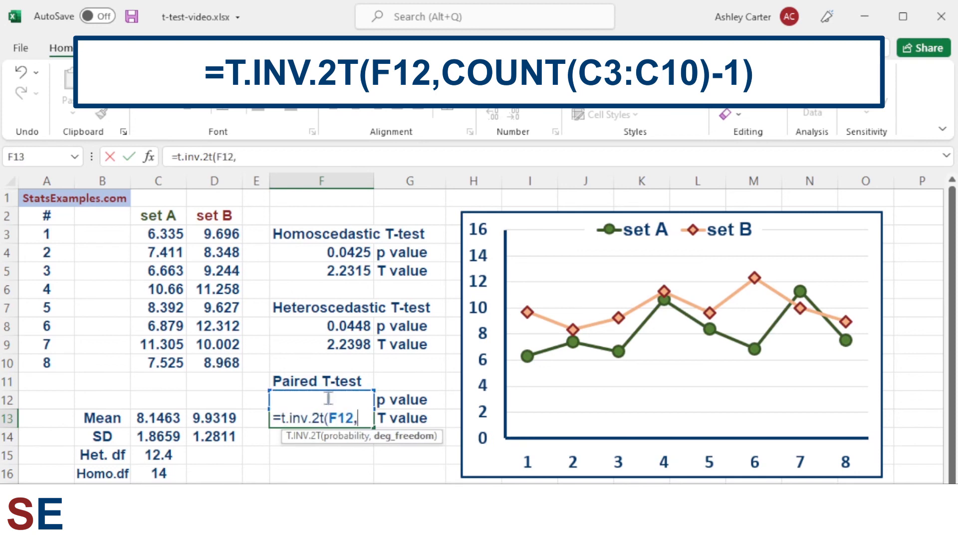
{"action": "type", "text": "count"}
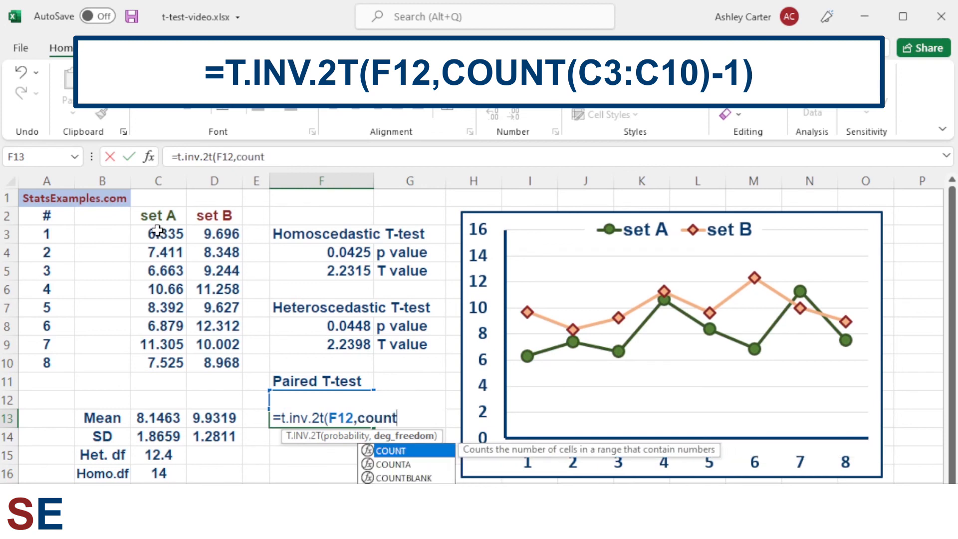
{"action": "type", "text": "("}
{"action": "left_click_drag", "start_coordinate": [157, 232], "coordinate": [156, 363]}
{"action": "type", "text": ")-1"}
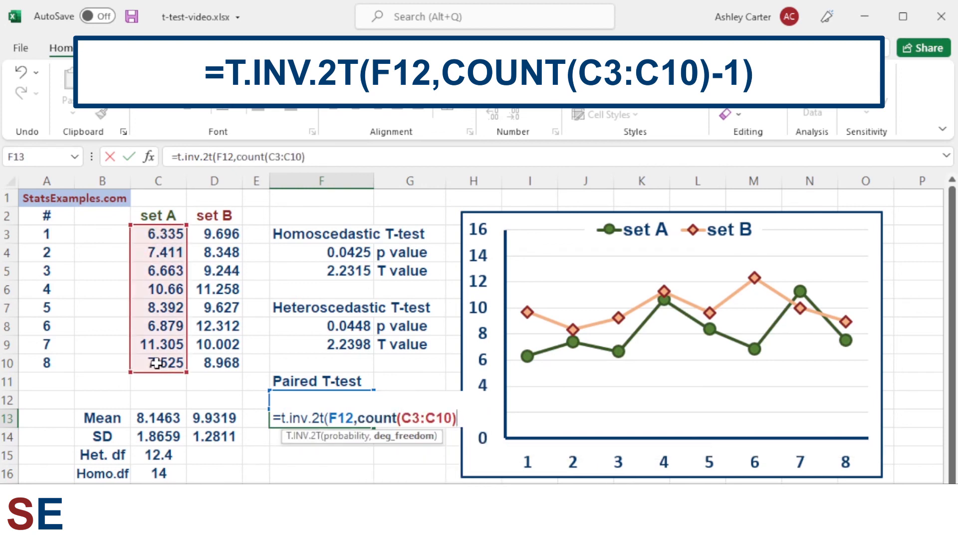
{"action": "type", "text": ")"}
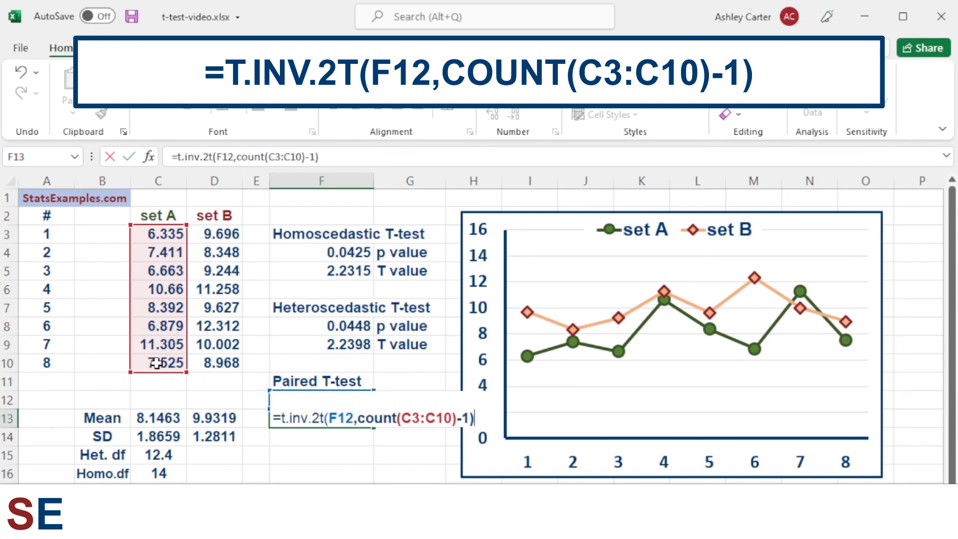
{"action": "key", "text": "Return"}
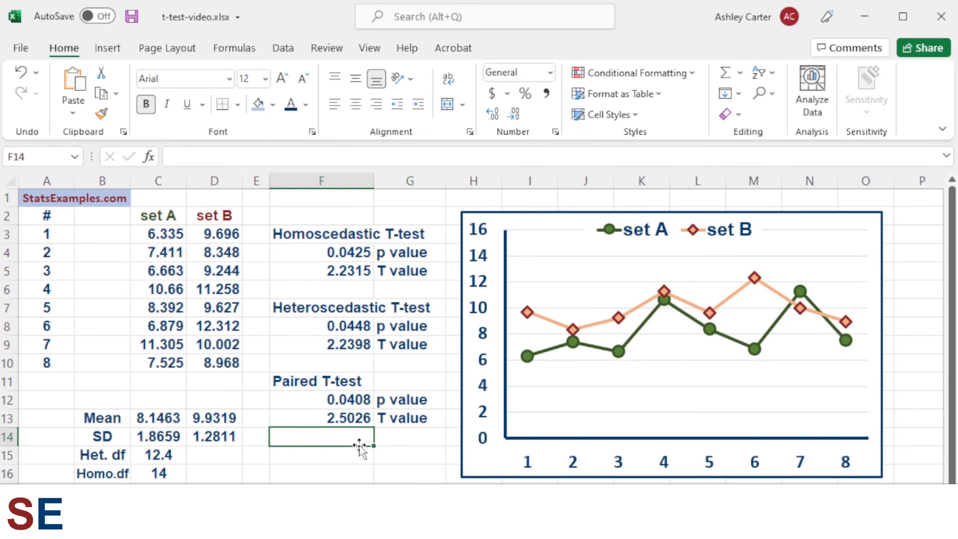
{"action": "left_click", "coordinate": [103, 509]}
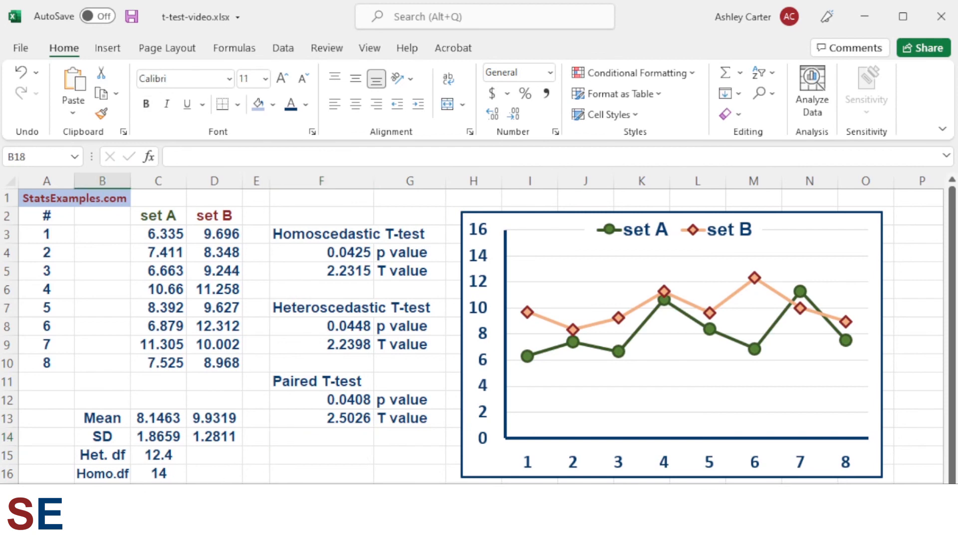